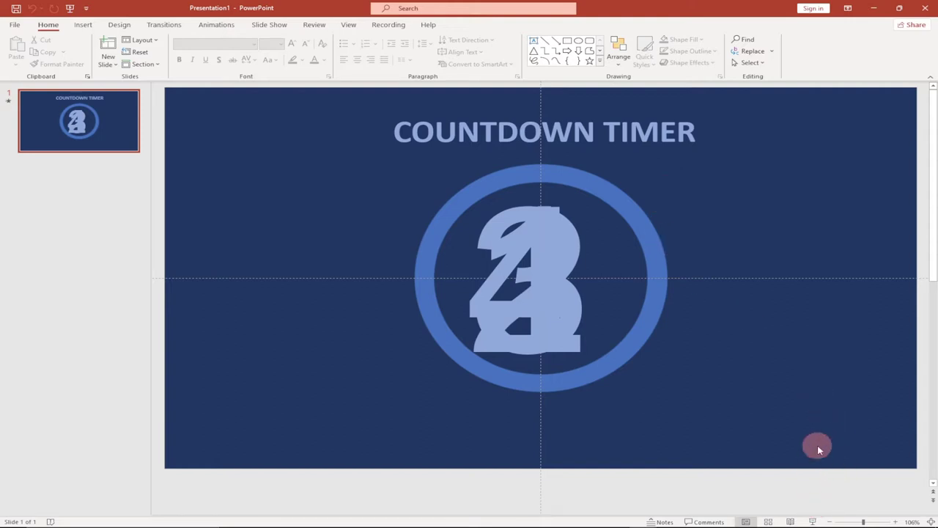
# Play the finished countdown timer slide as a slide show twice to review its animation, returning to editing each time.
pyautogui.click(812, 521)
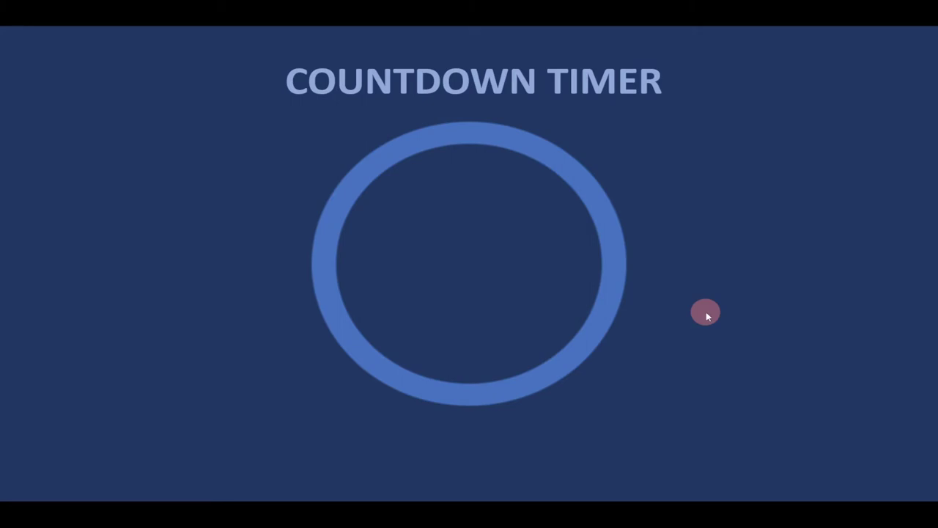
pyautogui.press('Escape')
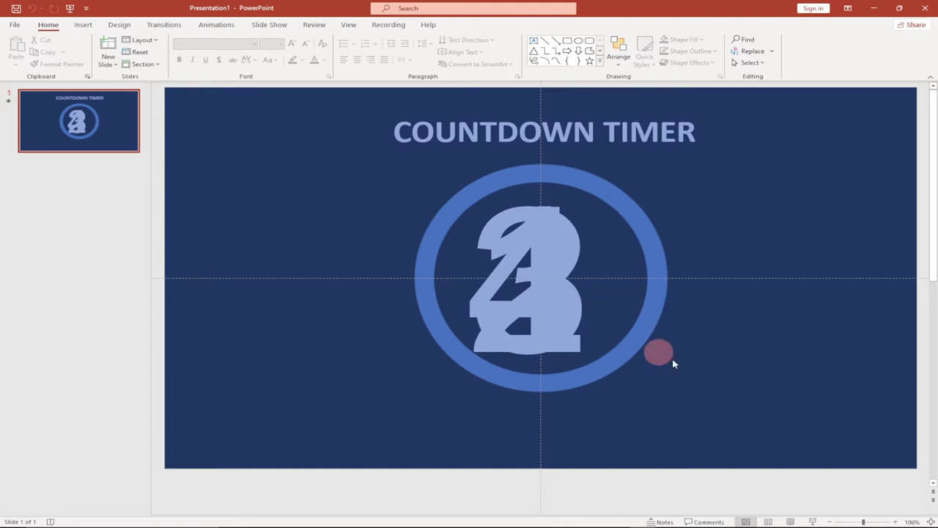
pyautogui.click(812, 522)
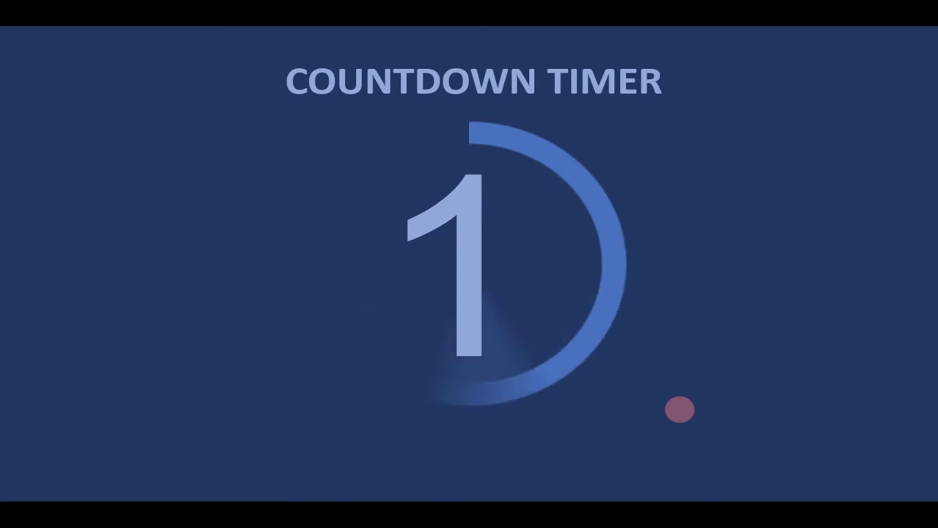
pyautogui.press('Escape')
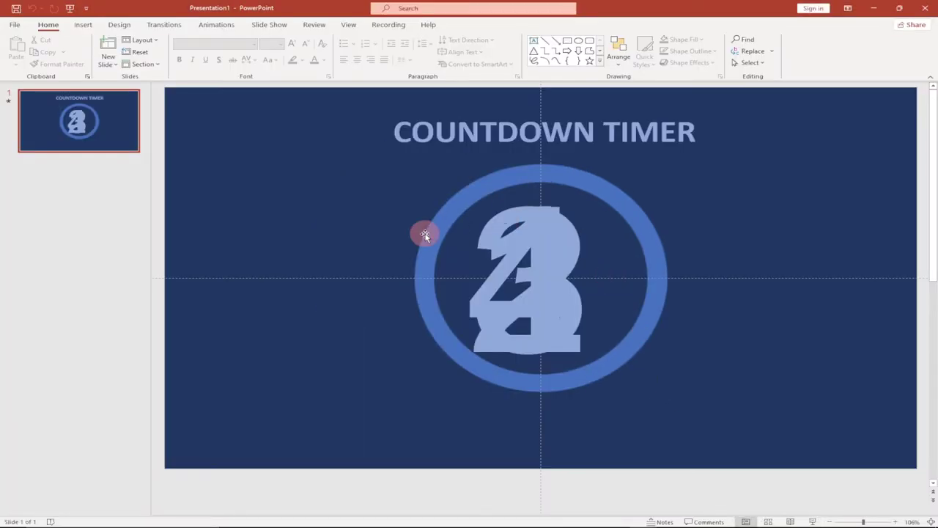
# Switch to the blank Presentation3 and delete the title and subtitle placeholders from its slide.
pyautogui.moveTo(717, 524)
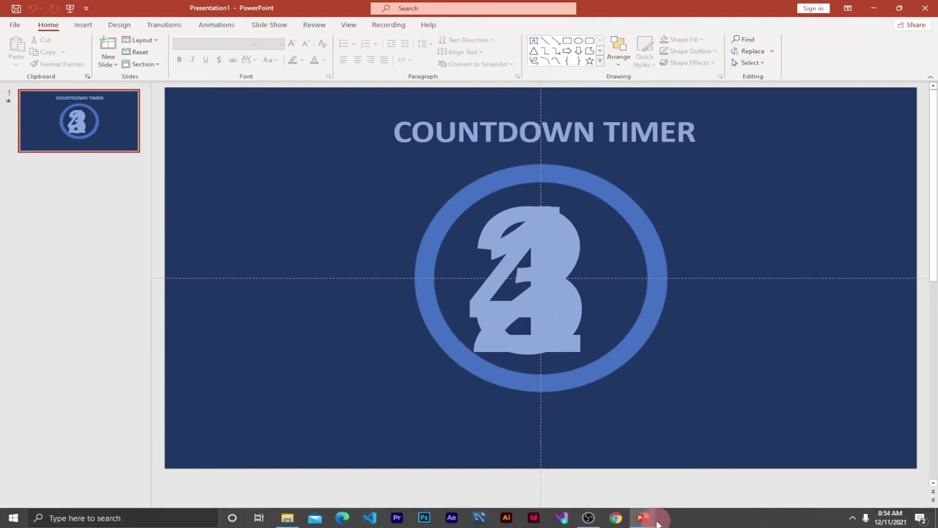
pyautogui.moveTo(644, 519)
pyautogui.click(685, 477)
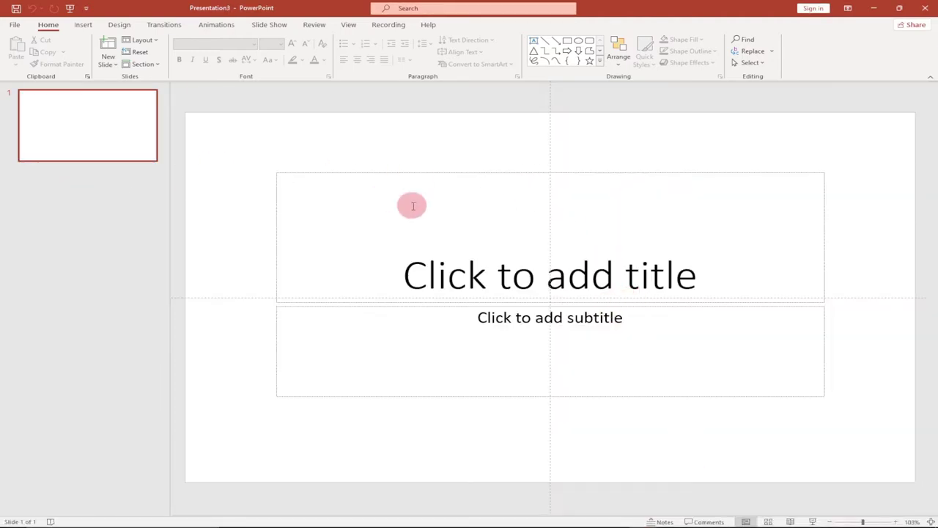
pyautogui.click(450, 174)
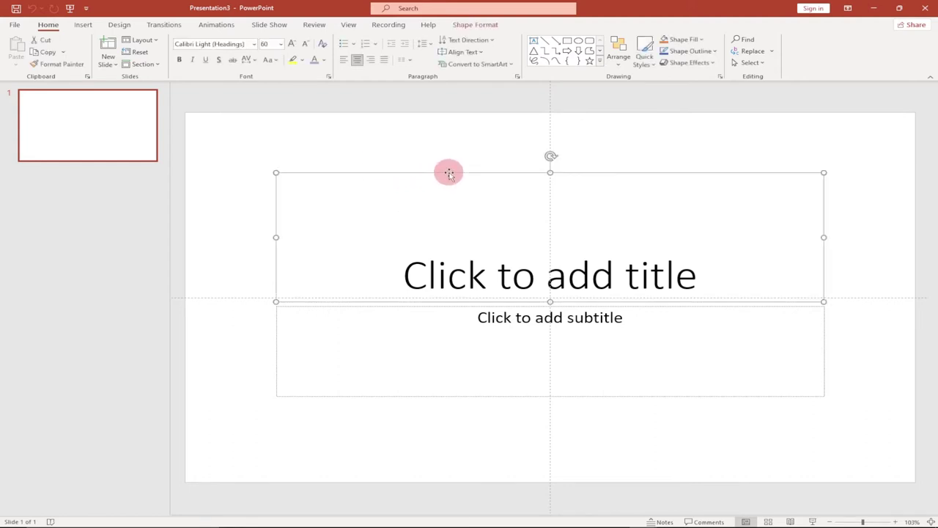
pyautogui.press('Delete')
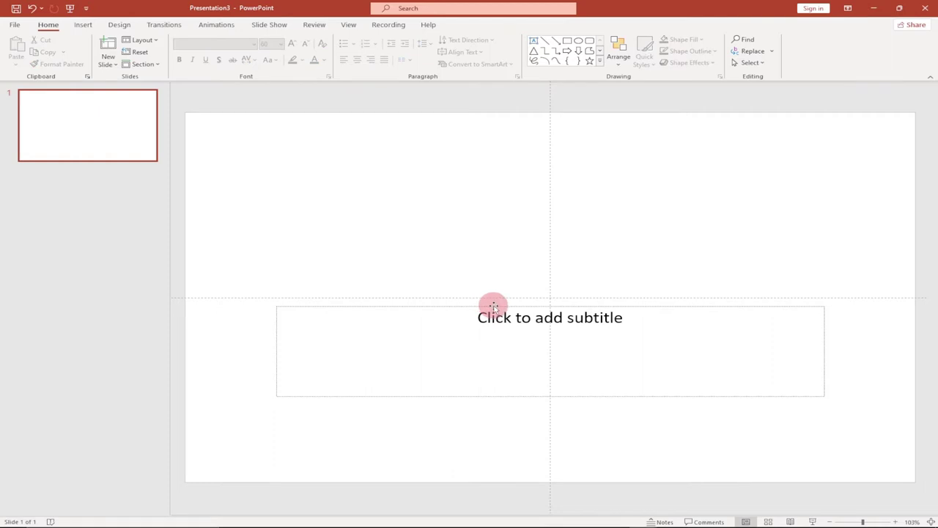
pyautogui.click(493, 306)
pyautogui.press('Delete')
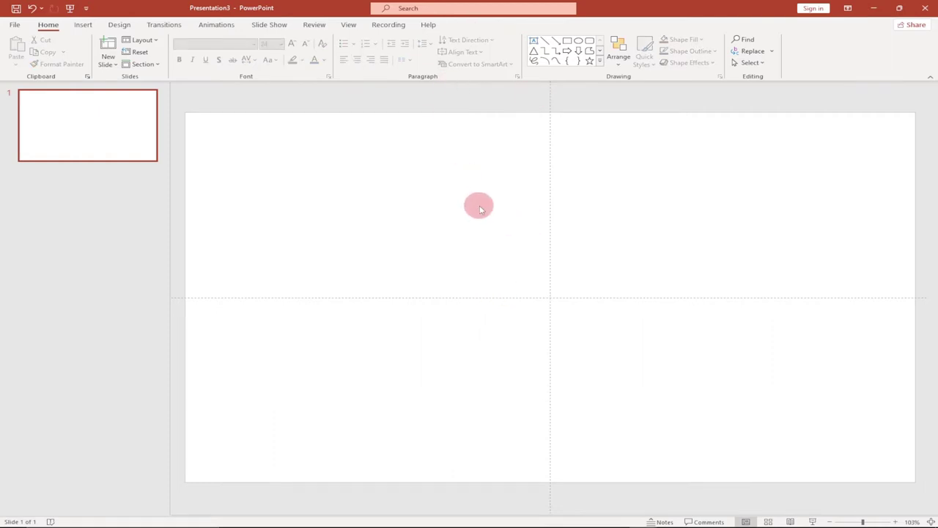
# Format the slide background with a solid fill in a darker shade of the blue theme color.
pyautogui.rightClick(495, 251)
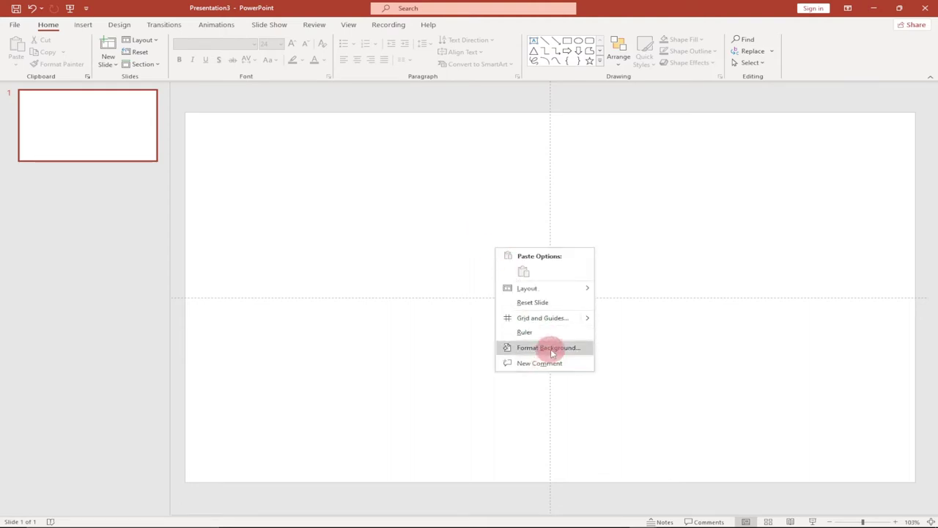
pyautogui.click(550, 347)
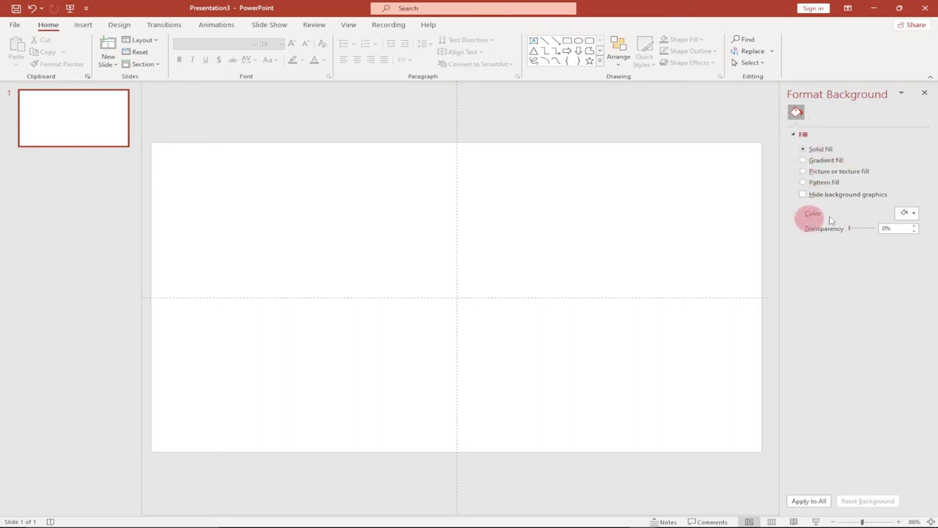
pyautogui.click(915, 214)
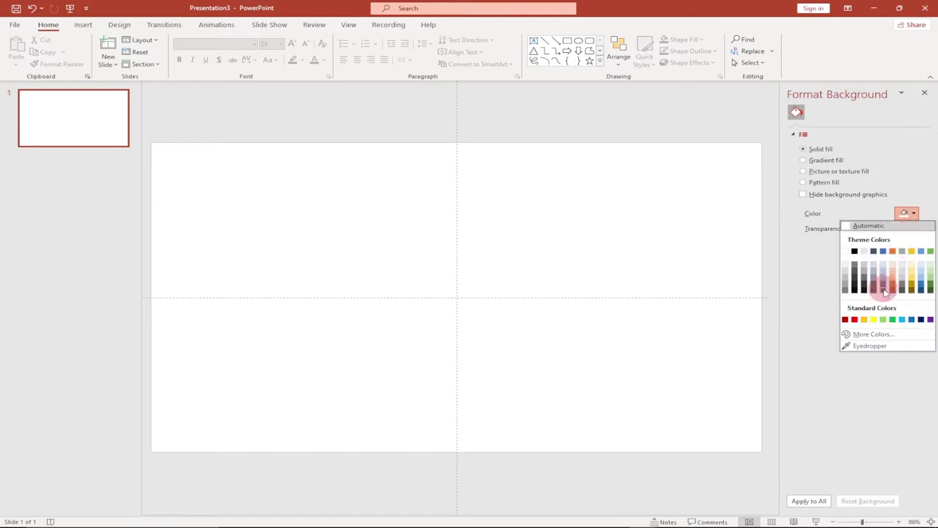
pyautogui.click(883, 286)
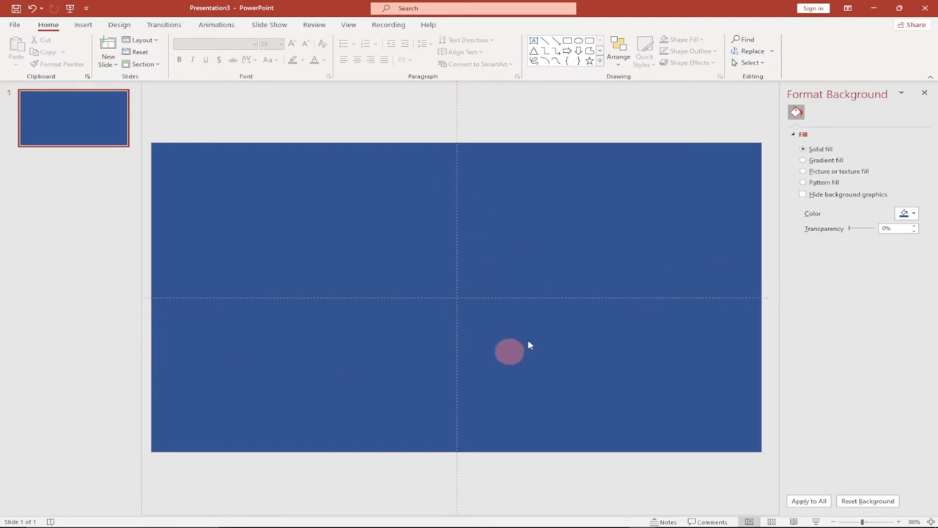
# Insert an oval shape and draw a circle of about 4.34" by 4.34" around the middle of the slide.
pyautogui.click(348, 25)
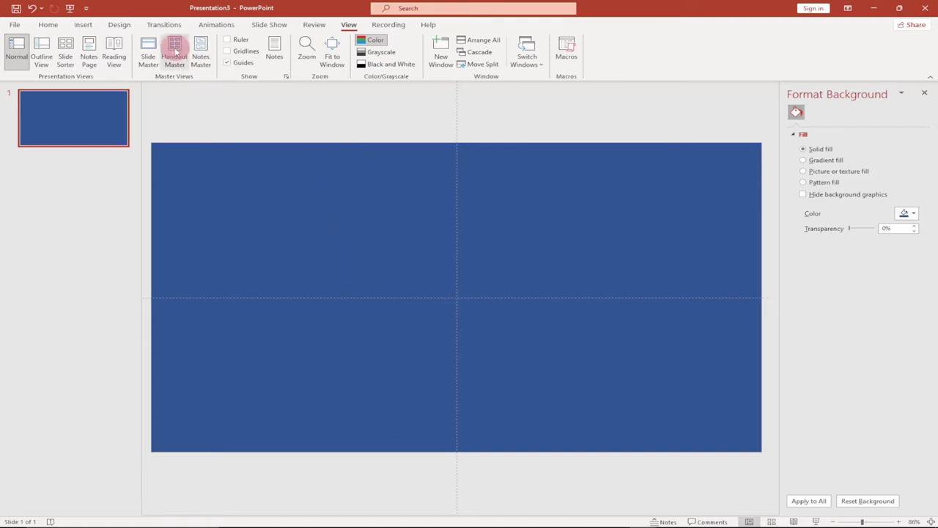
pyautogui.click(87, 25)
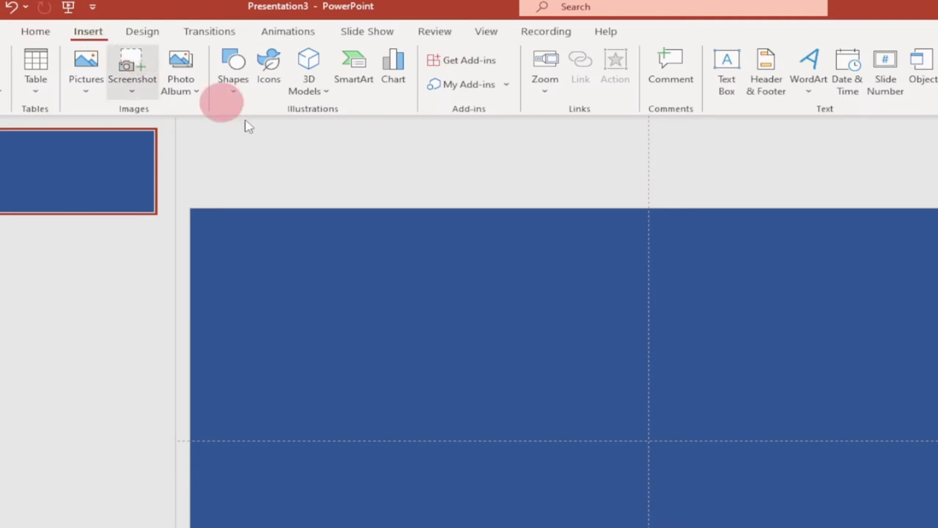
pyautogui.click(239, 94)
pyautogui.click(297, 130)
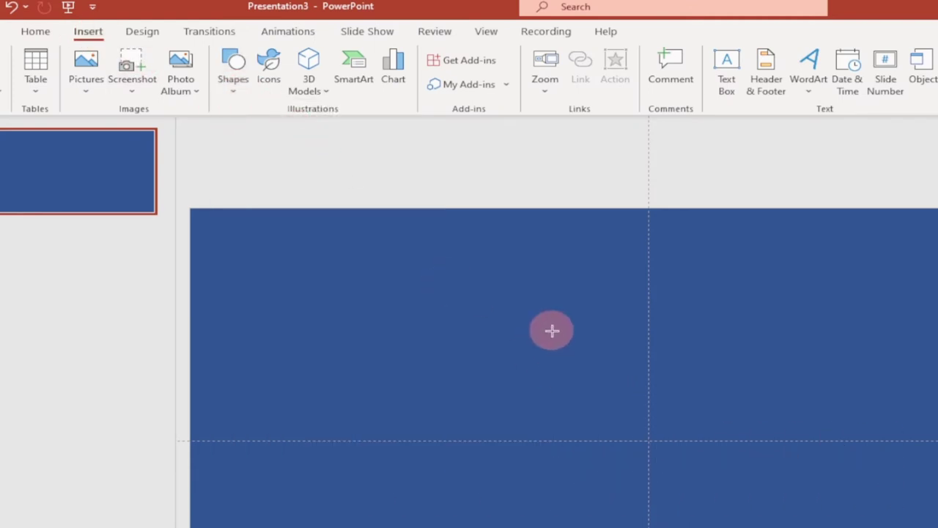
pyautogui.moveTo(528, 330); pyautogui.dragTo(637, 492)
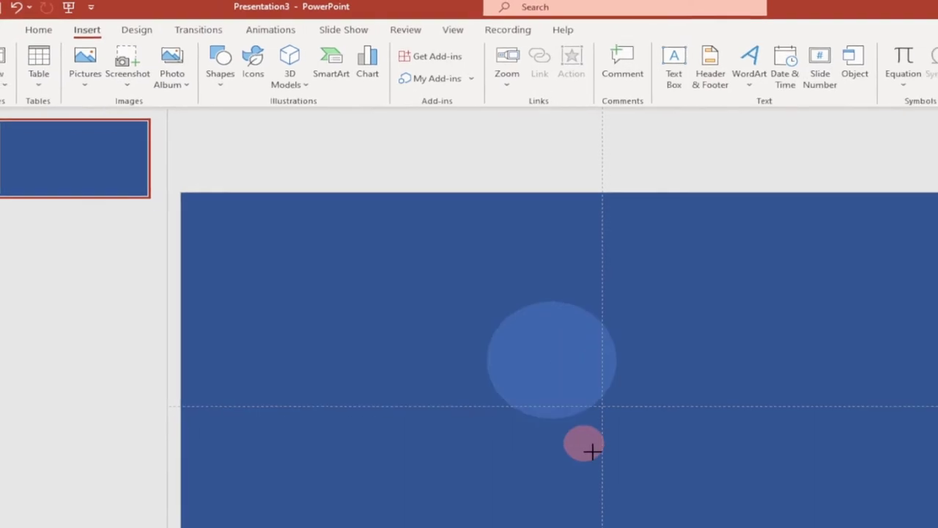
pyautogui.moveTo(592, 451); pyautogui.dragTo(738, 527)
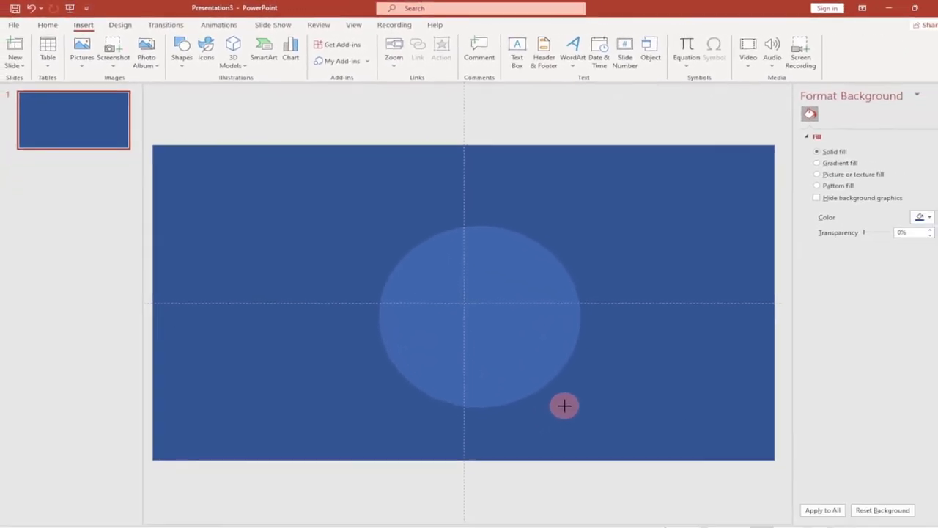
pyautogui.moveTo(565, 406); pyautogui.dragTo(564, 407)
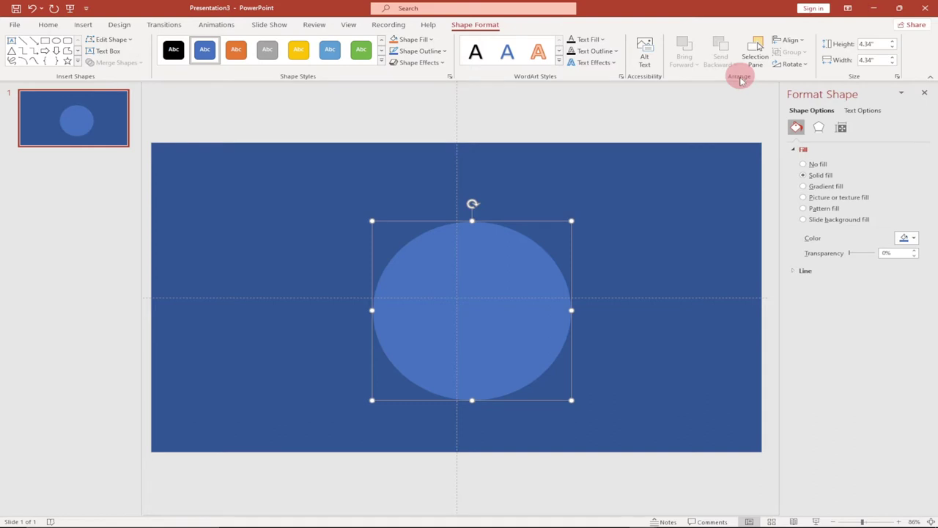
# Align the circle to the center and middle of the slide.
pyautogui.click(799, 41)
pyautogui.click(806, 67)
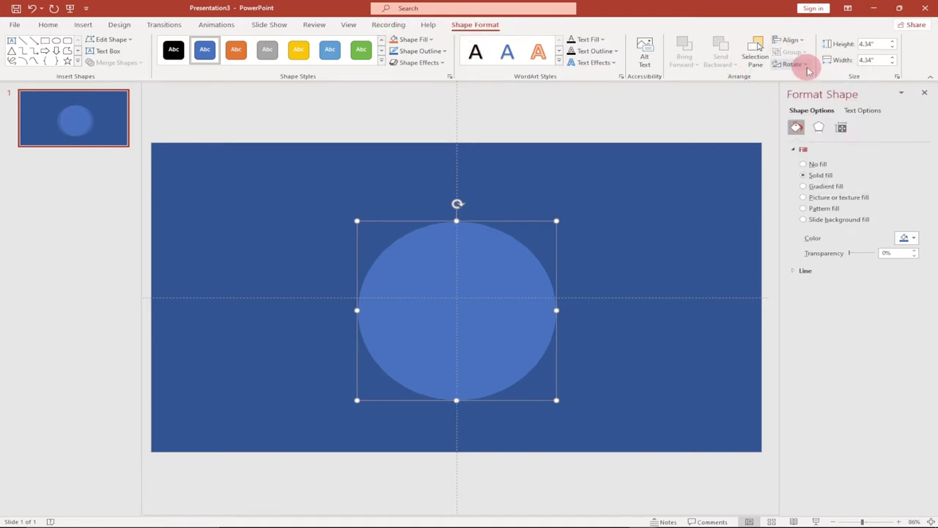
pyautogui.click(799, 41)
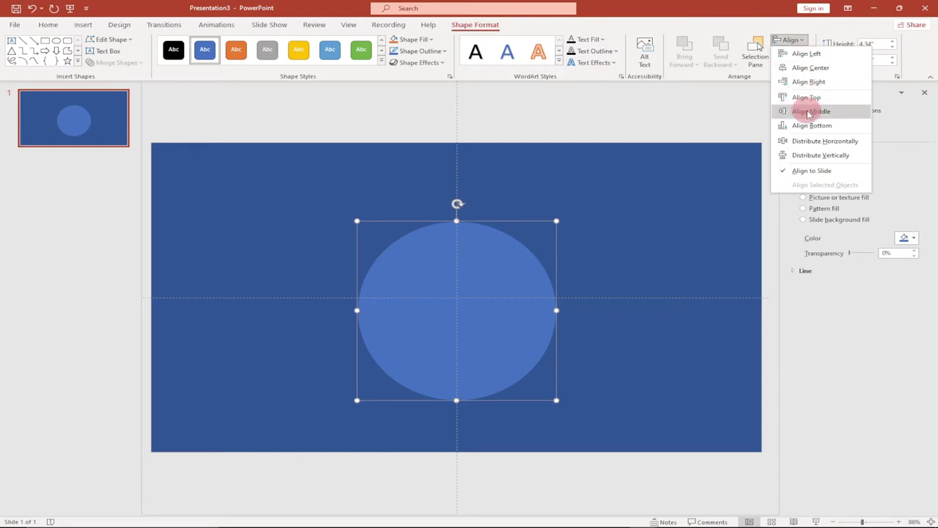
pyautogui.click(802, 111)
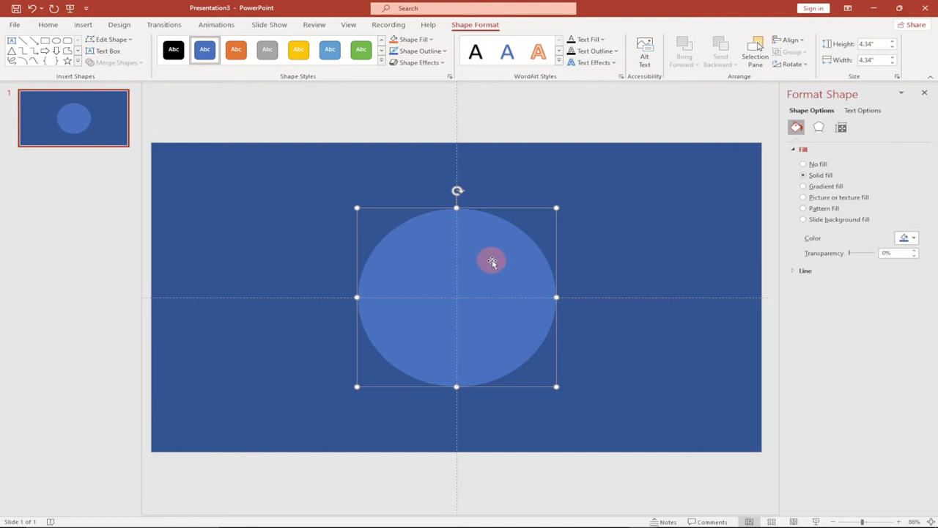
# Duplicate the circle and fill the copy with the same dark blue as the slide background.
pyautogui.hotkey('ctrl', 'd')
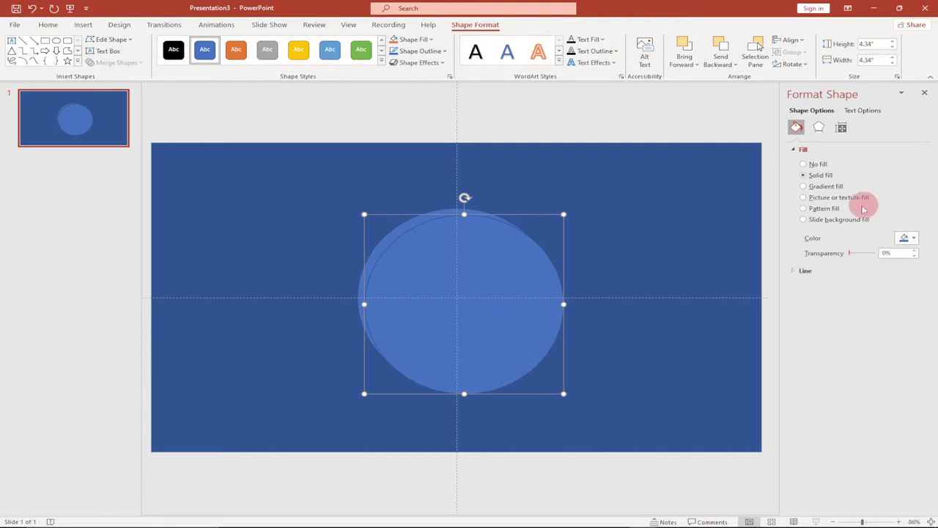
pyautogui.click(909, 238)
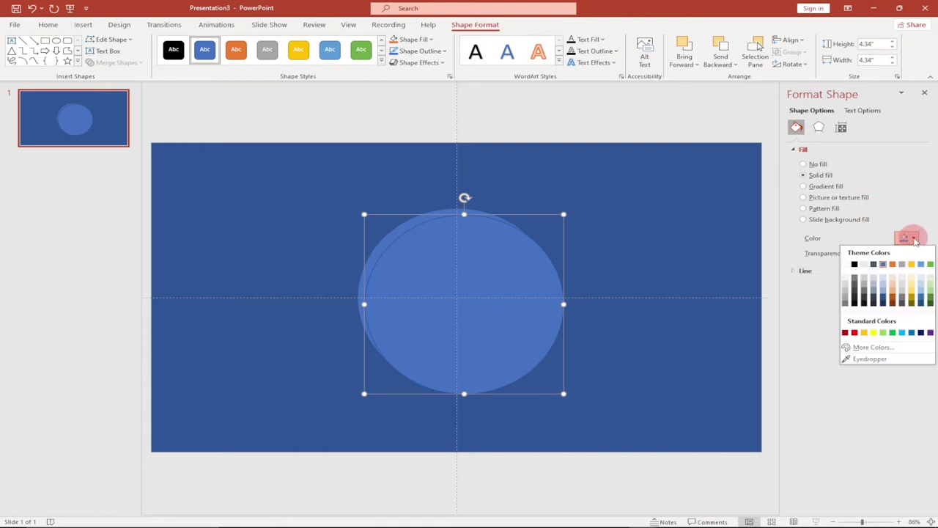
pyautogui.click(871, 299)
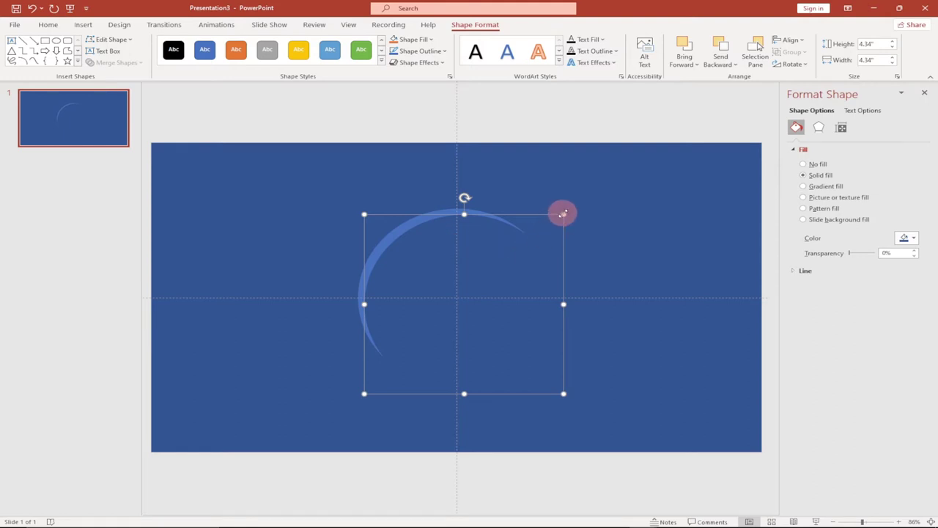
# Shrink the dark blue circle to about 3.93" and align it to the center and middle of the slide.
pyautogui.moveTo(562, 213); pyautogui.dragTo(516, 233)
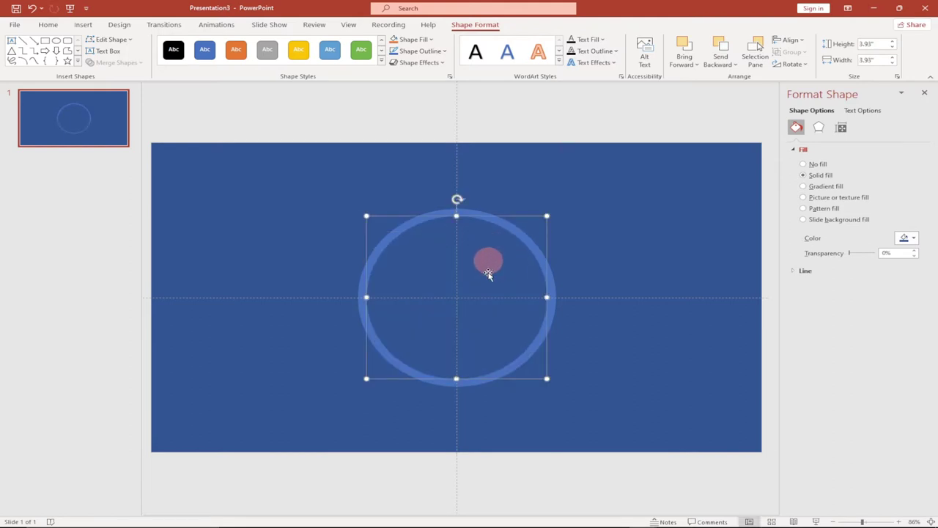
pyautogui.click(802, 44)
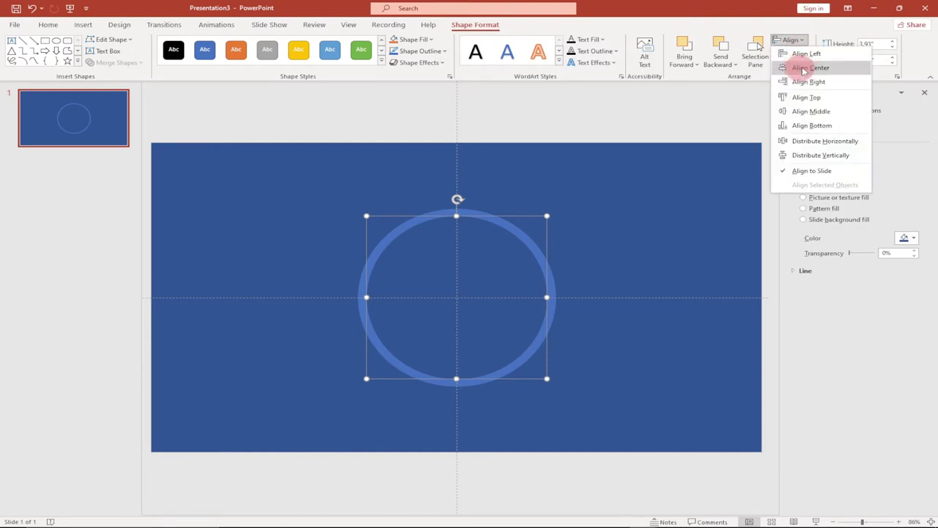
pyautogui.click(800, 64)
pyautogui.click(792, 41)
pyautogui.click(802, 111)
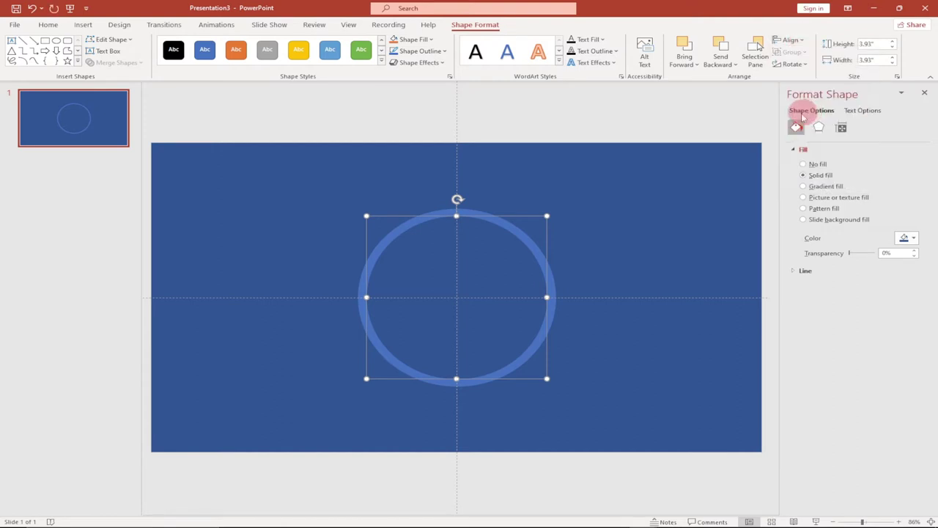
# Shrink the inner circle further to about 3.78" and realign it to the slide's center and middle for a thicker ring.
pyautogui.click(542, 214)
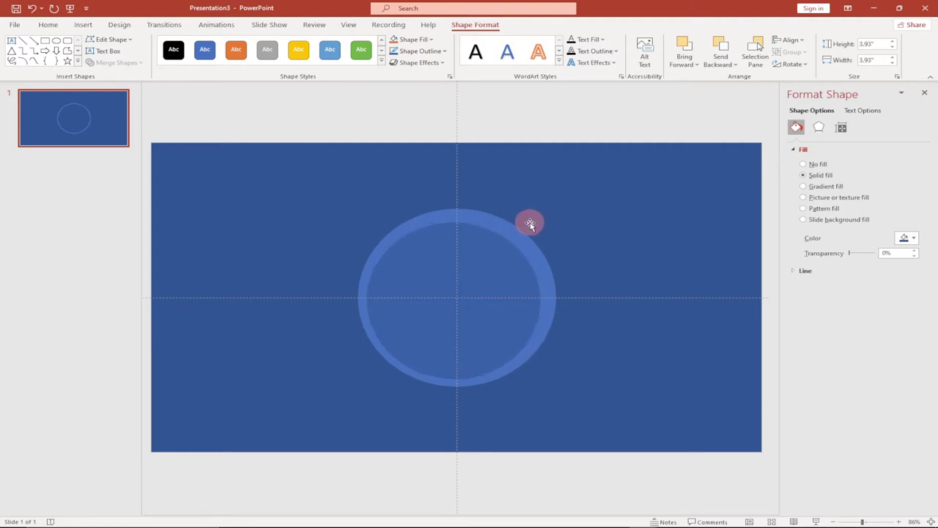
pyautogui.click(530, 224)
pyautogui.click(803, 40)
pyautogui.click(807, 68)
pyautogui.click(802, 41)
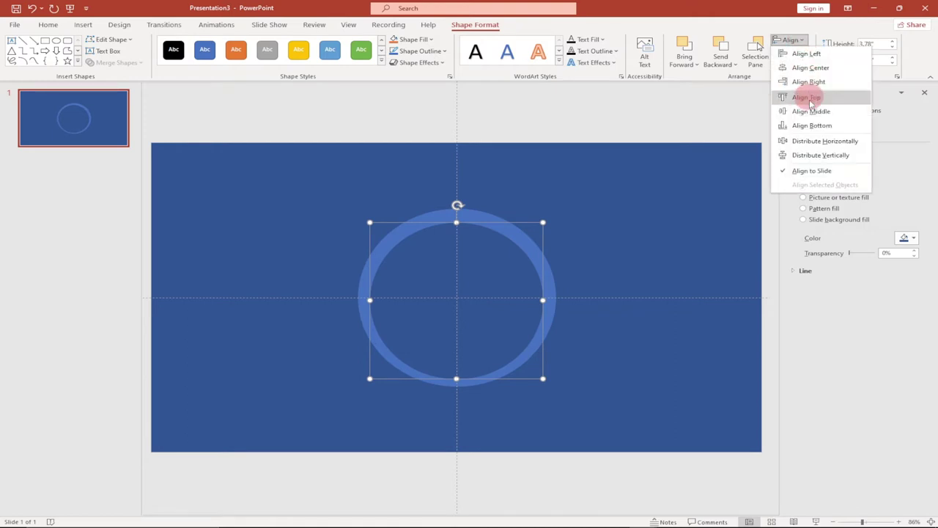
pyautogui.click(811, 112)
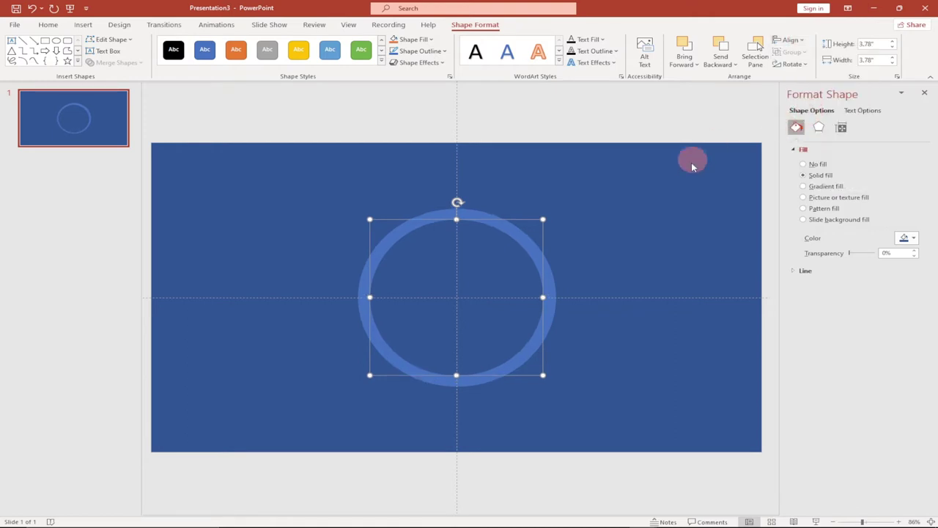
pyautogui.click(634, 207)
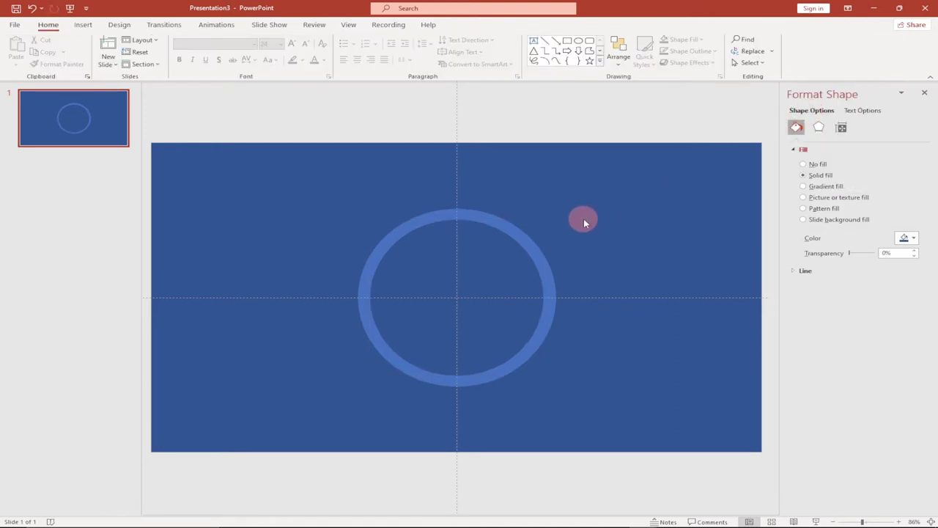
# Select both circles of the ring and apply the Wheel entrance animation to them.
pyautogui.moveTo(583, 196); pyautogui.dragTo(341, 389)
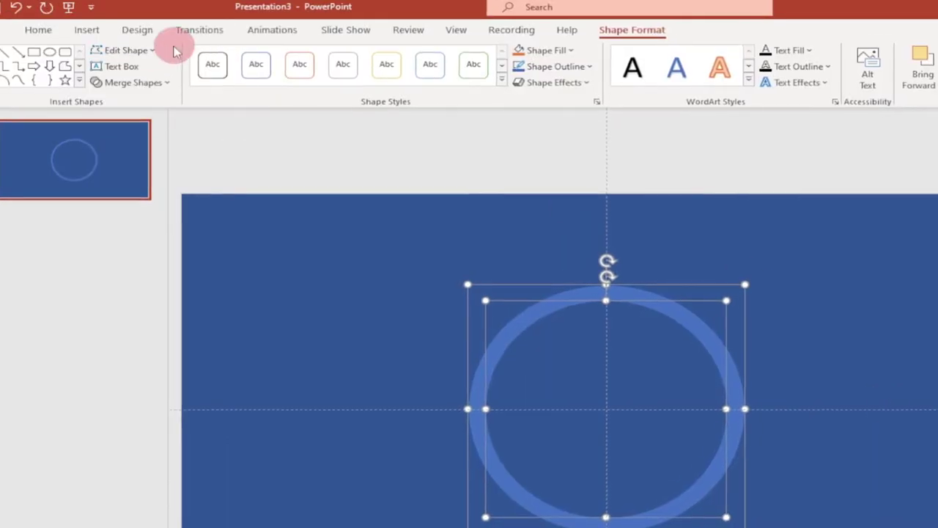
pyautogui.click(272, 30)
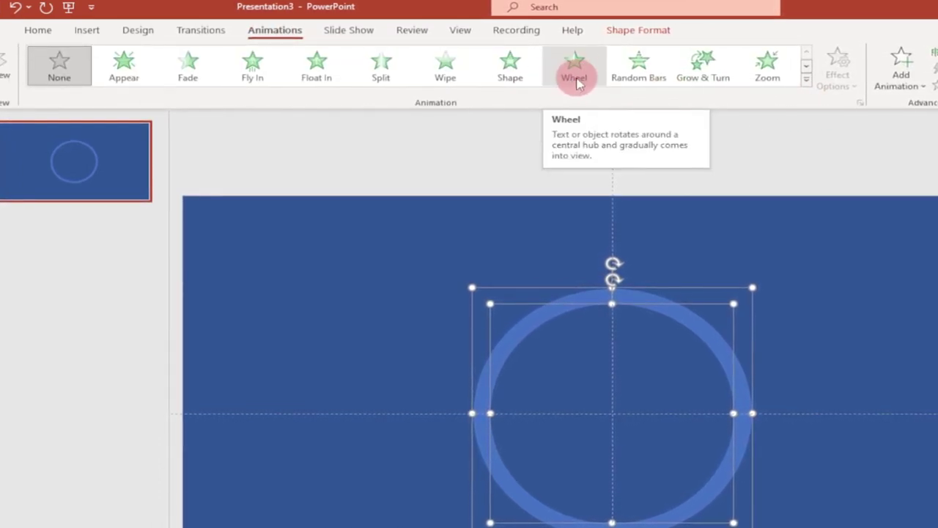
pyautogui.click(809, 80)
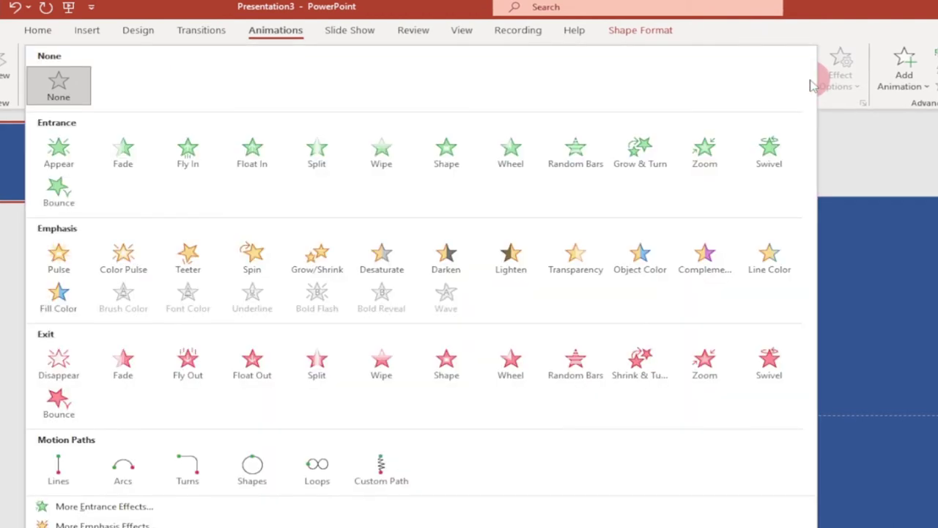
pyautogui.click(513, 160)
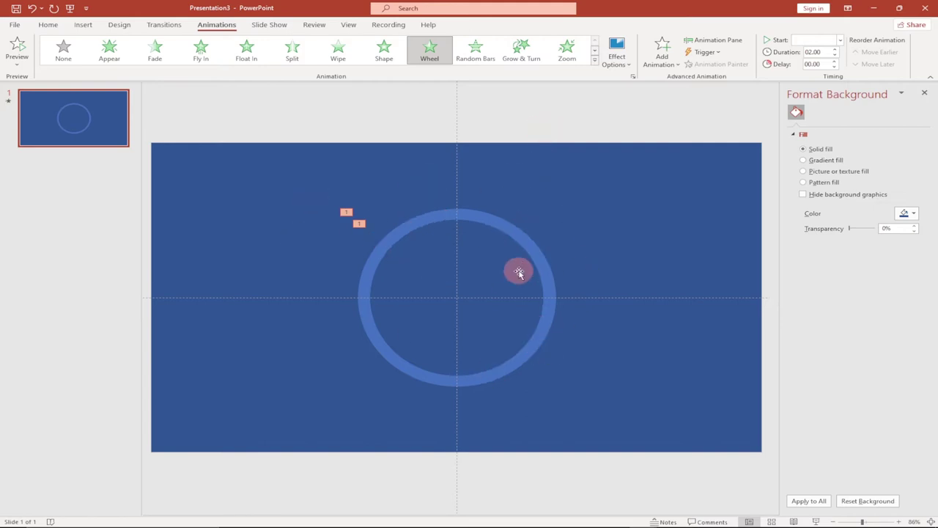
# Set the Wheel animation of both circles to a duration of 1 second (Fast), repeated 5 times.
pyautogui.click(714, 46)
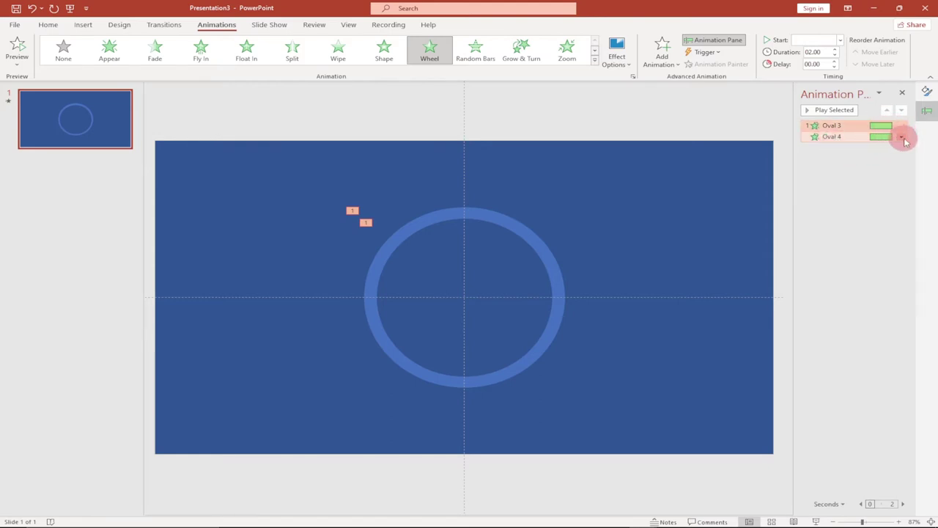
pyautogui.click(902, 137)
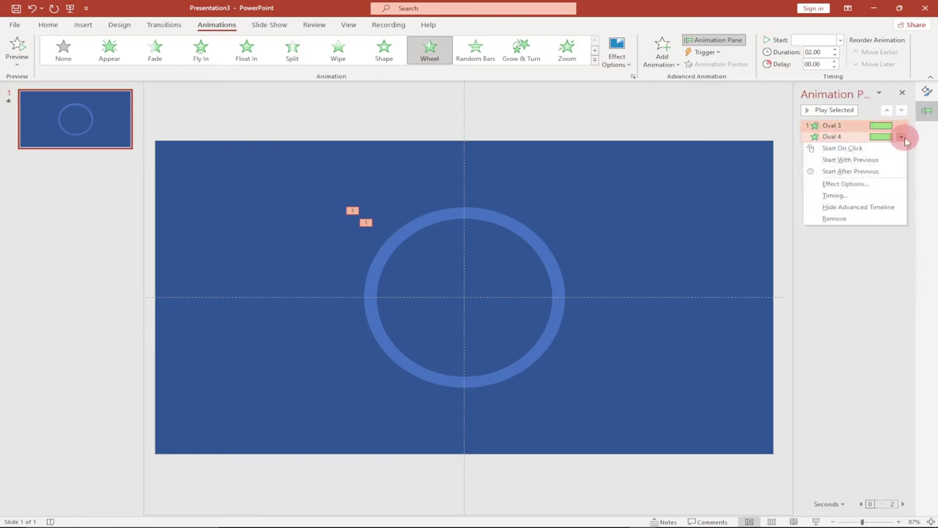
pyautogui.click(868, 185)
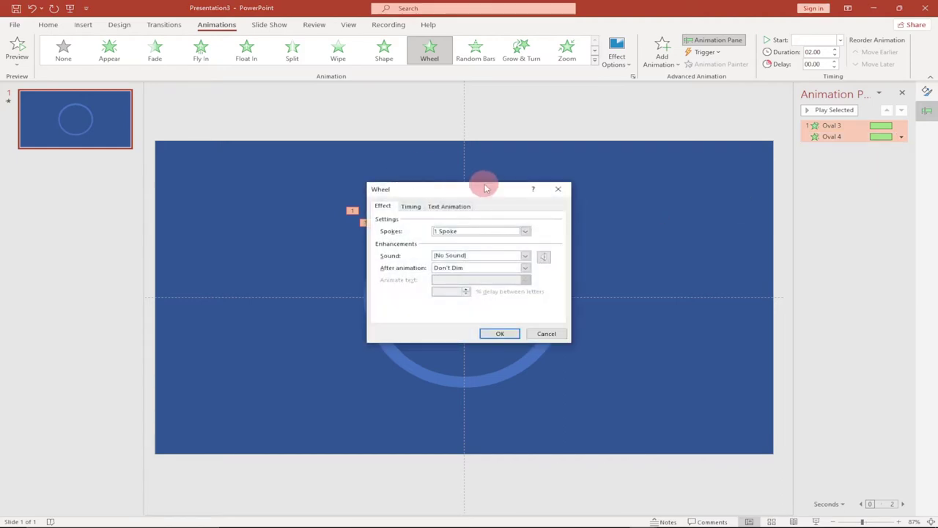
pyautogui.moveTo(486, 191); pyautogui.dragTo(654, 156)
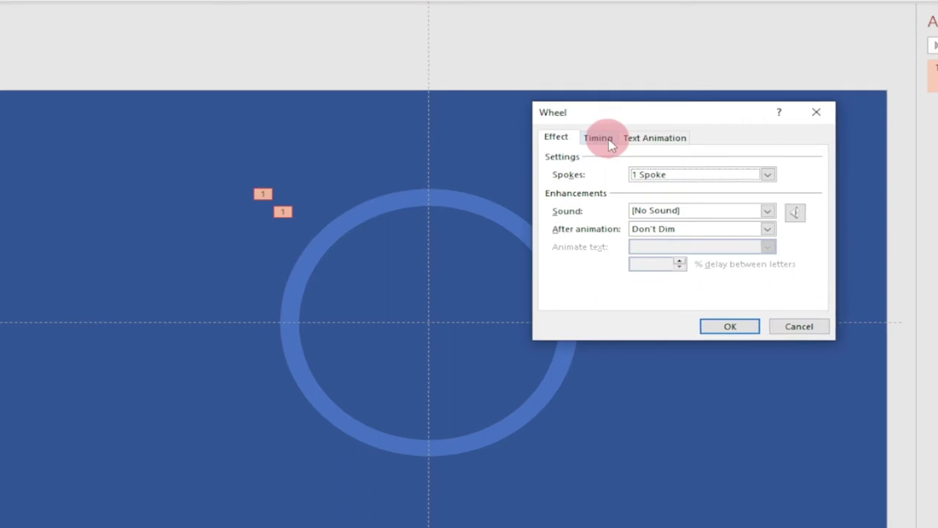
pyautogui.click(578, 172)
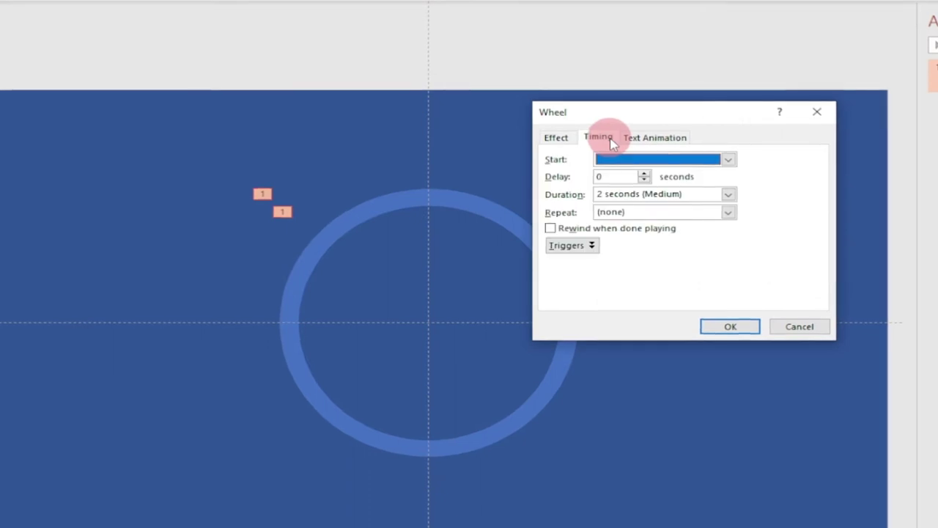
pyautogui.click(728, 194)
pyautogui.click(645, 247)
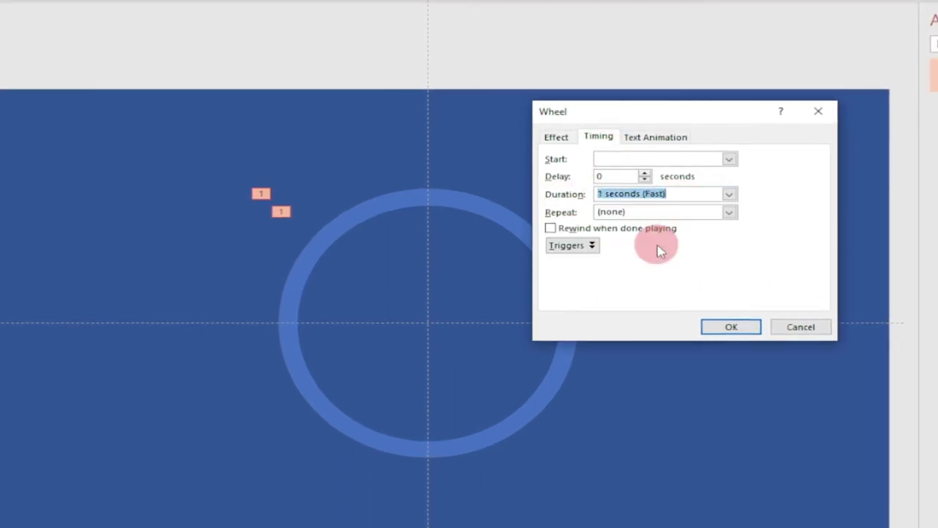
pyautogui.click(728, 212)
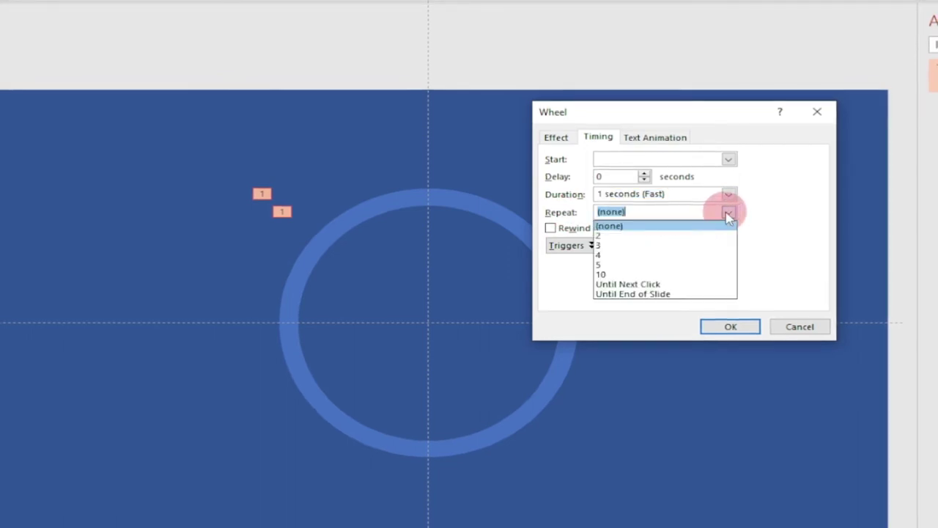
pyautogui.click(614, 265)
pyautogui.click(729, 325)
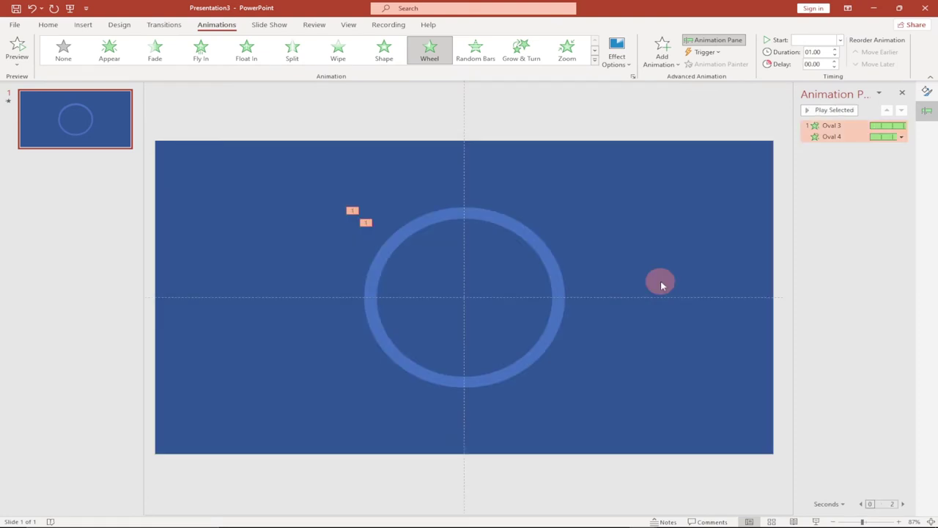
# Add a text box containing "5" in the upper right of the slide and color the digit light blue.
pyautogui.click(83, 25)
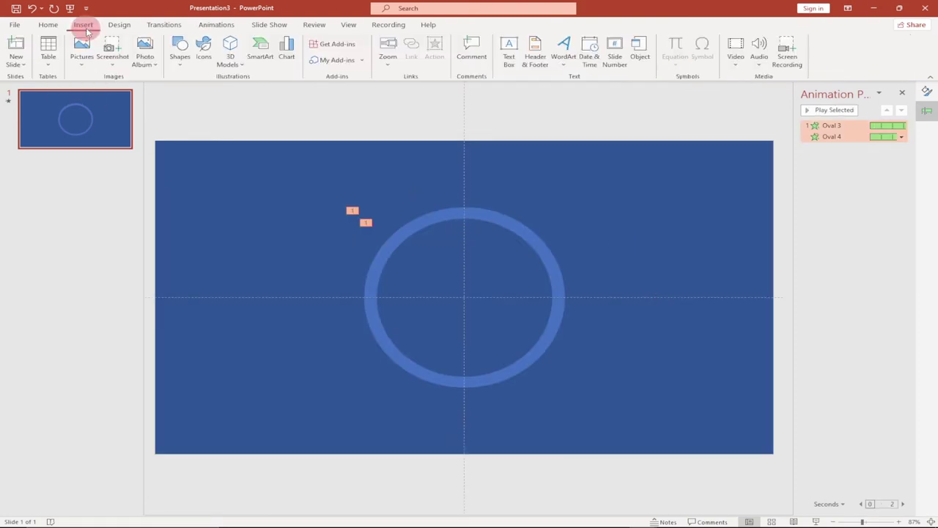
pyautogui.click(181, 57)
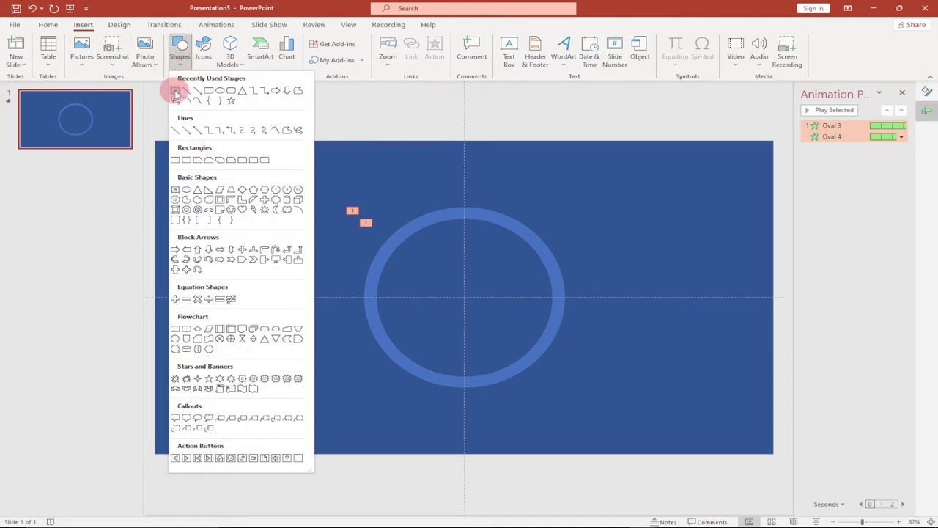
pyautogui.click(176, 91)
pyautogui.moveTo(574, 165); pyautogui.dragTo(665, 239)
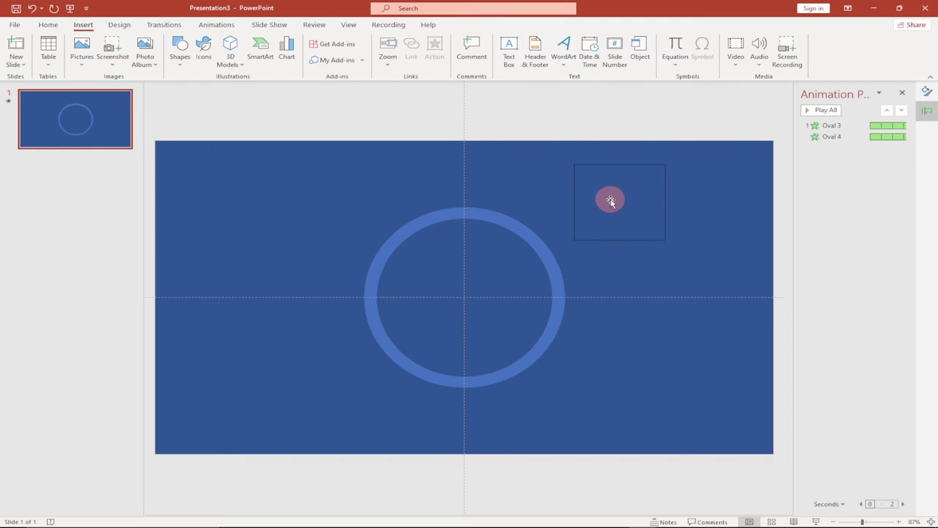
pyautogui.moveTo(611, 199); pyautogui.dragTo(614, 199)
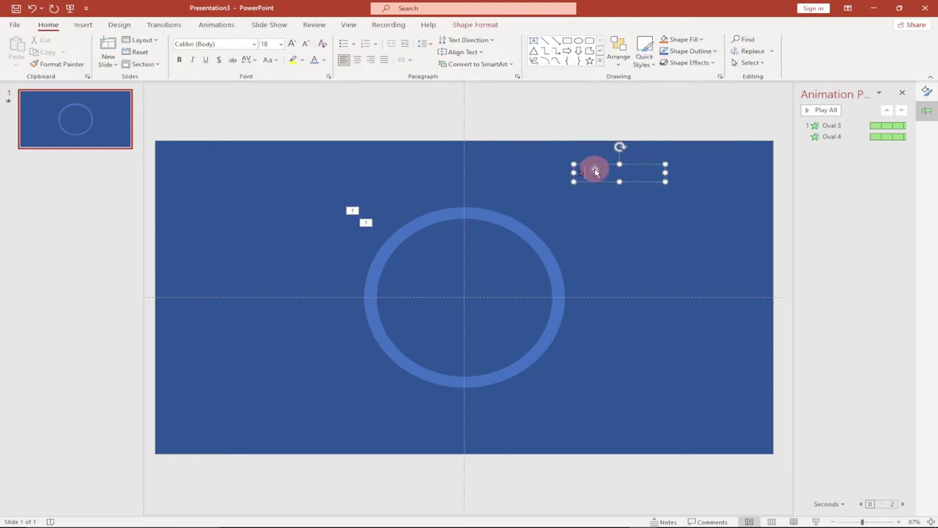
pyautogui.click(327, 63)
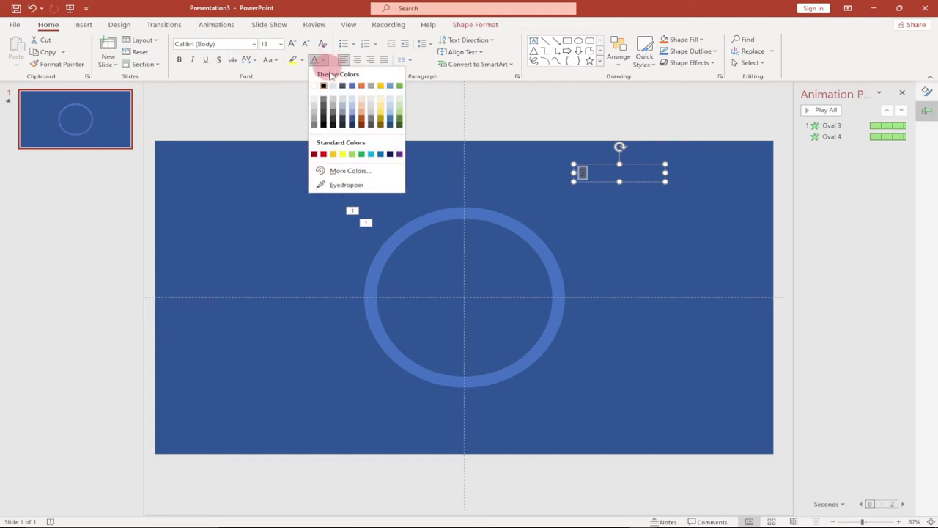
pyautogui.click(352, 109)
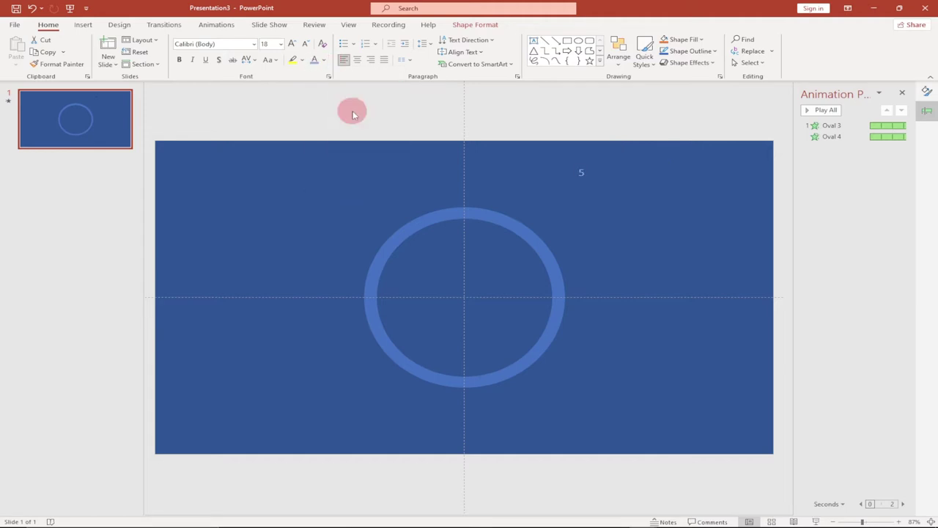
# Format the digit 5 in Arial at size 220.
pyautogui.click(229, 44)
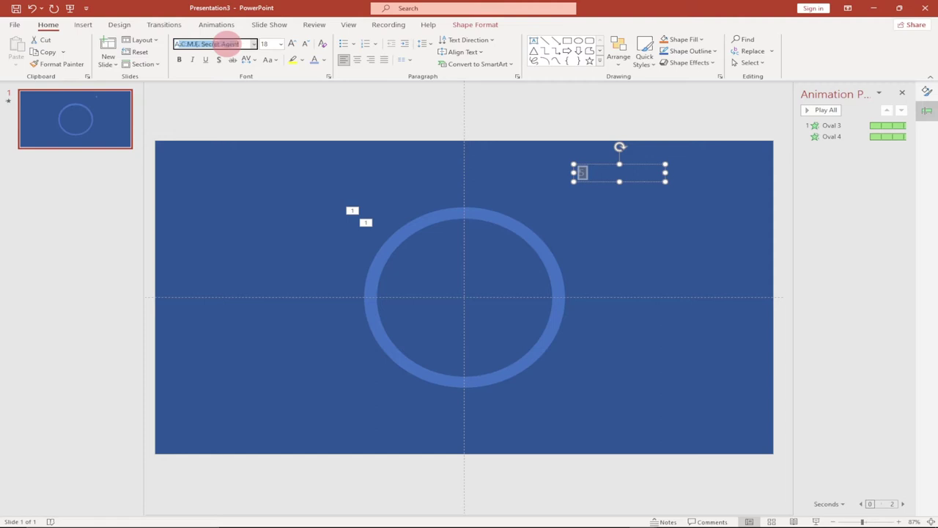
pyautogui.write('Arial')
pyautogui.press('Return')
pyautogui.click(271, 44)
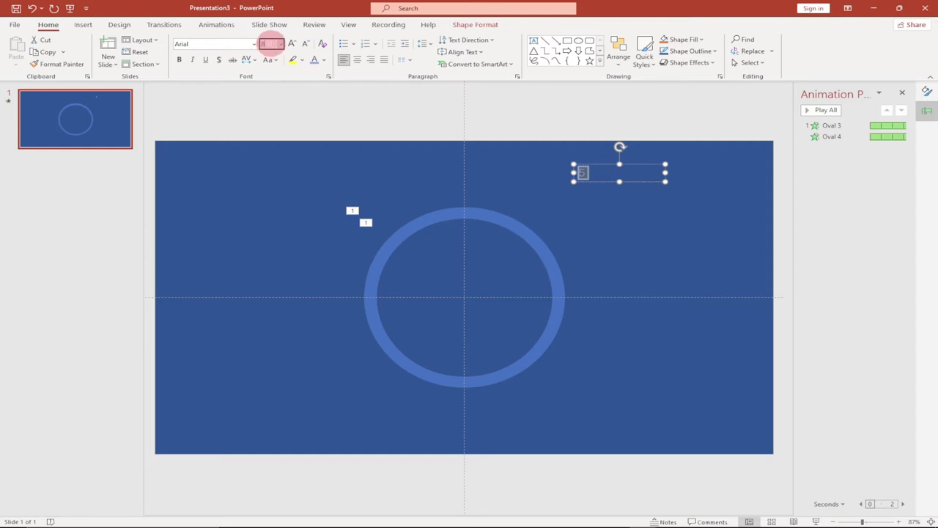
pyautogui.write('220')
pyautogui.press('Return')
# Move the 5 inside the ring and align it to the center and middle of the slide.
pyautogui.click(623, 182)
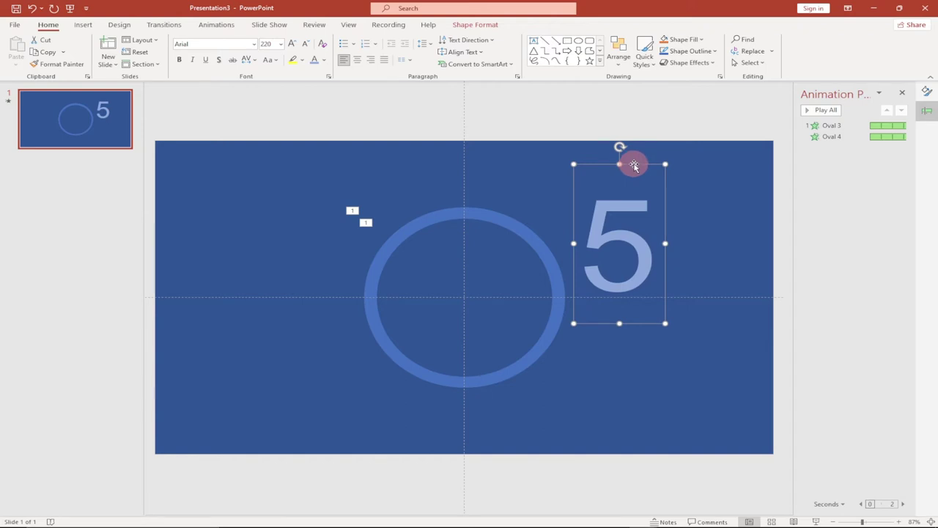
pyautogui.moveTo(634, 166); pyautogui.dragTo(476, 217)
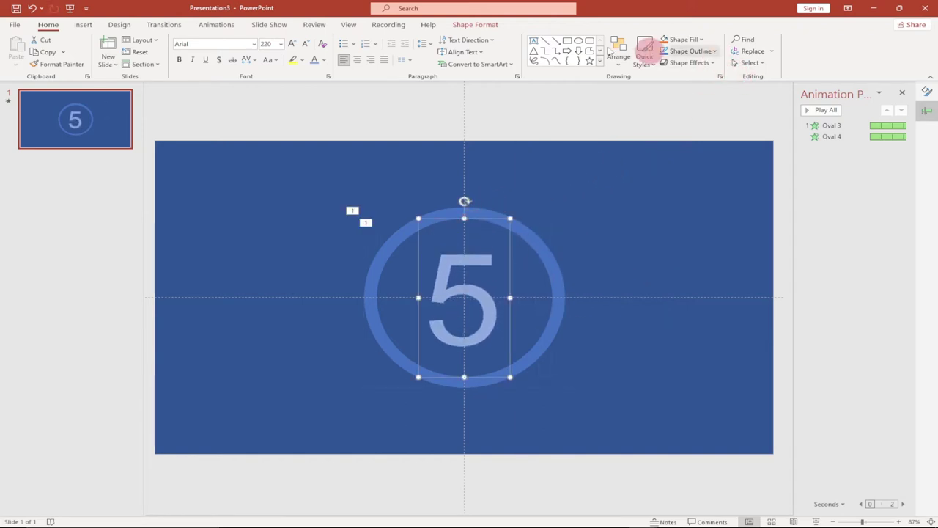
pyautogui.click(475, 25)
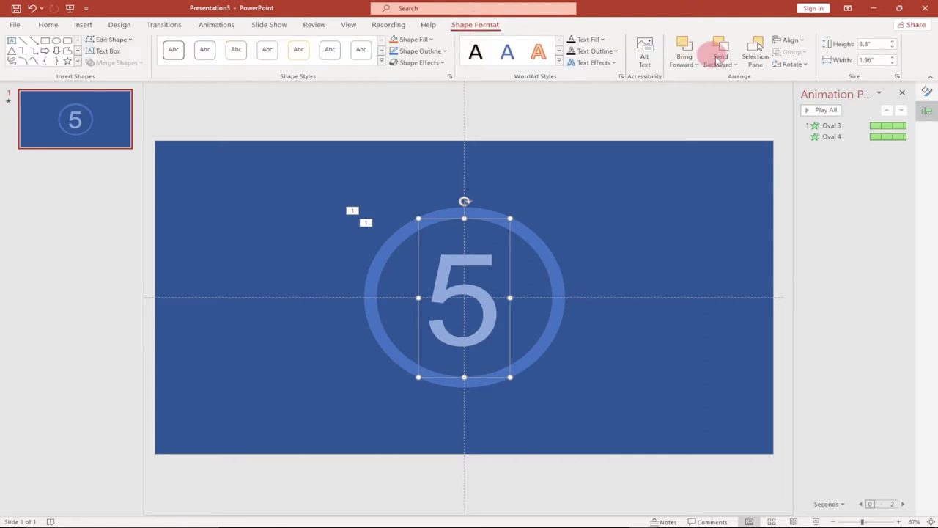
pyautogui.click(795, 39)
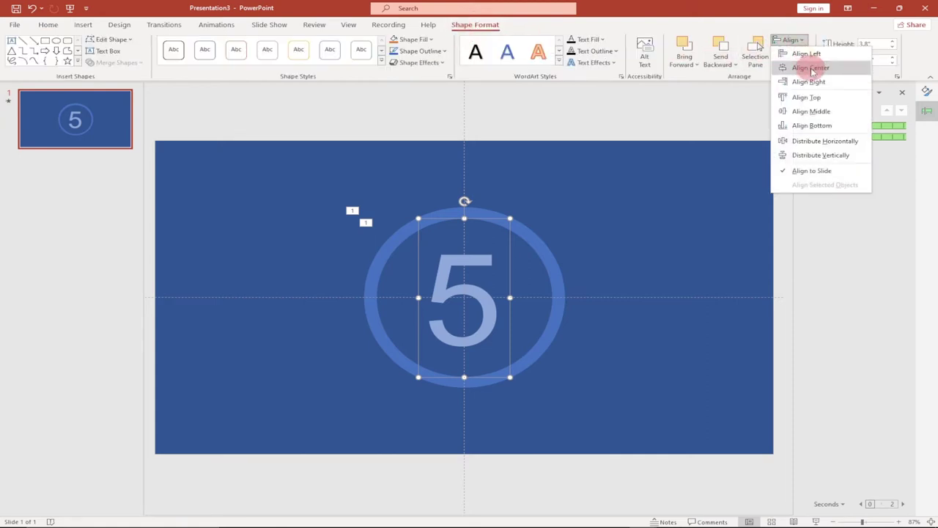
pyautogui.click(810, 68)
pyautogui.click(796, 40)
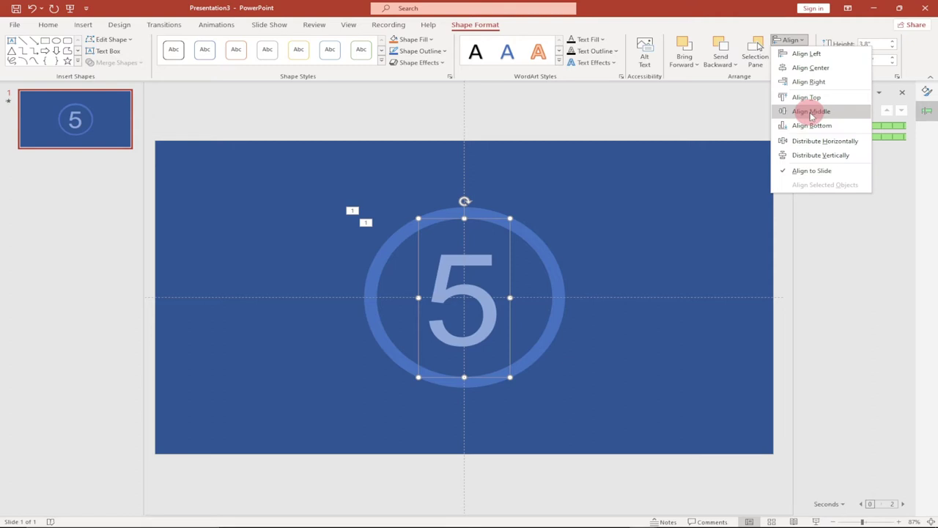
pyautogui.click(810, 111)
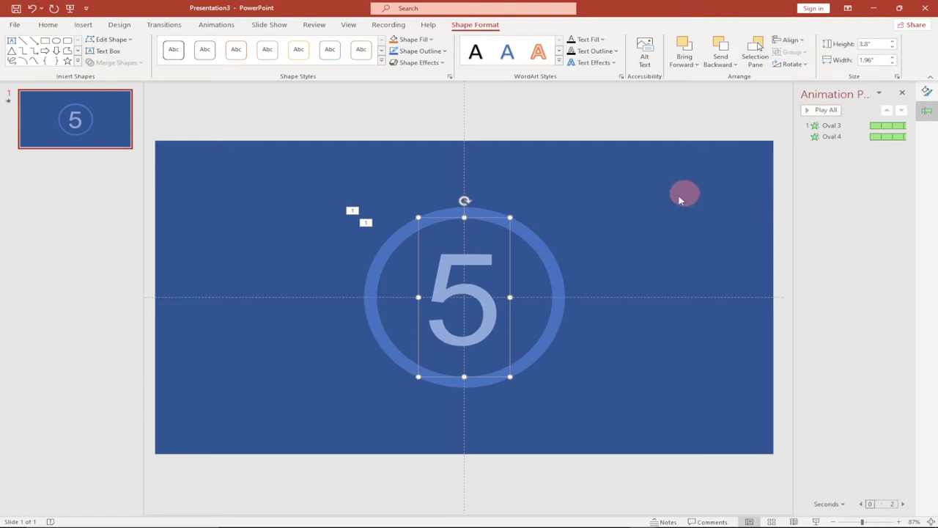
pyautogui.click(603, 223)
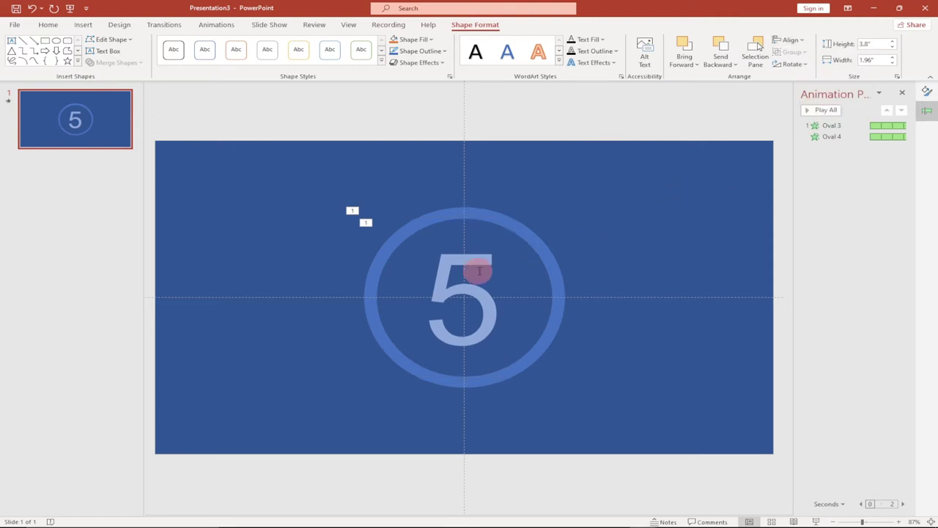
# Duplicate the 5, place the copy to the right of the ring and change its text to 4.
pyautogui.click(469, 242)
pyautogui.click(483, 218)
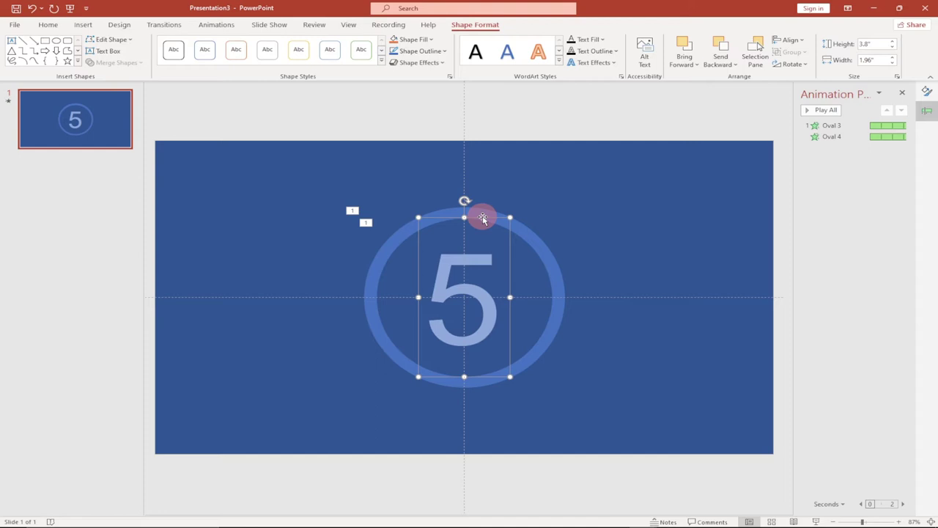
pyautogui.hotkey('ctrl', 'd')
pyautogui.moveTo(484, 220); pyautogui.dragTo(660, 181)
pyautogui.doubleClick(661, 233)
pyautogui.press('Delete')
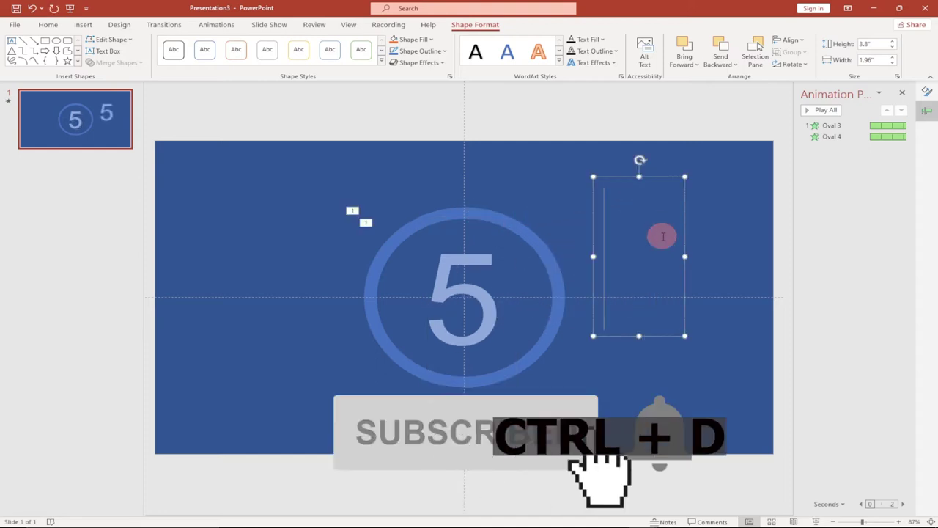
pyautogui.write('4')
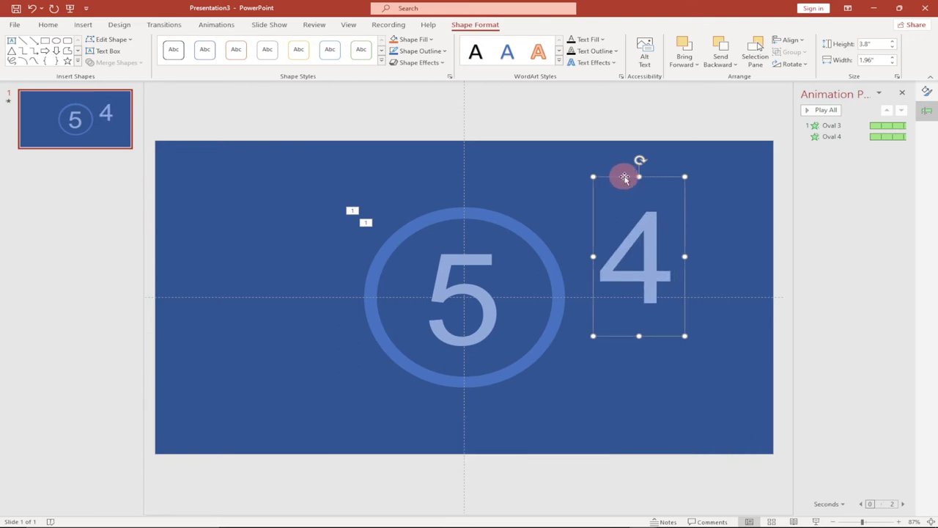
# Duplicate the 4, place the copy at its upper right and change its text to 3.
pyautogui.moveTo(627, 180); pyautogui.dragTo(531, 149)
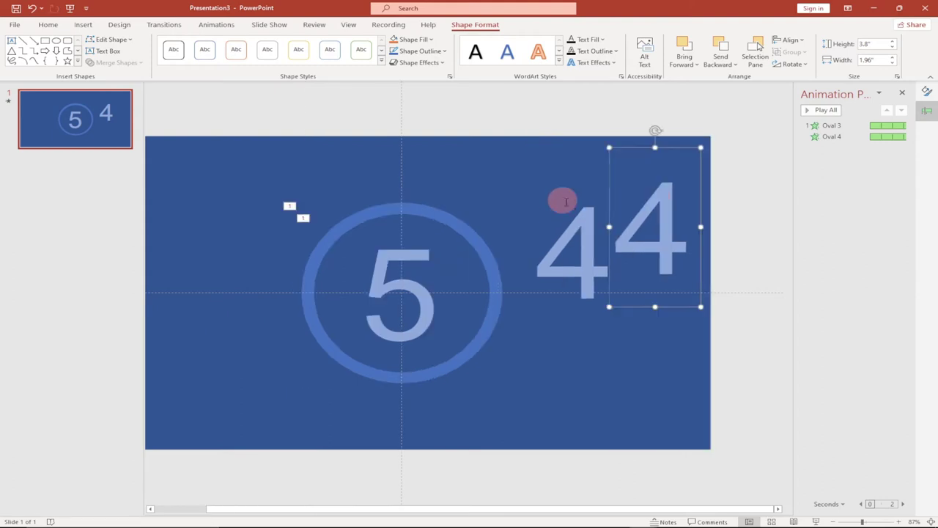
pyautogui.doubleClick(678, 225)
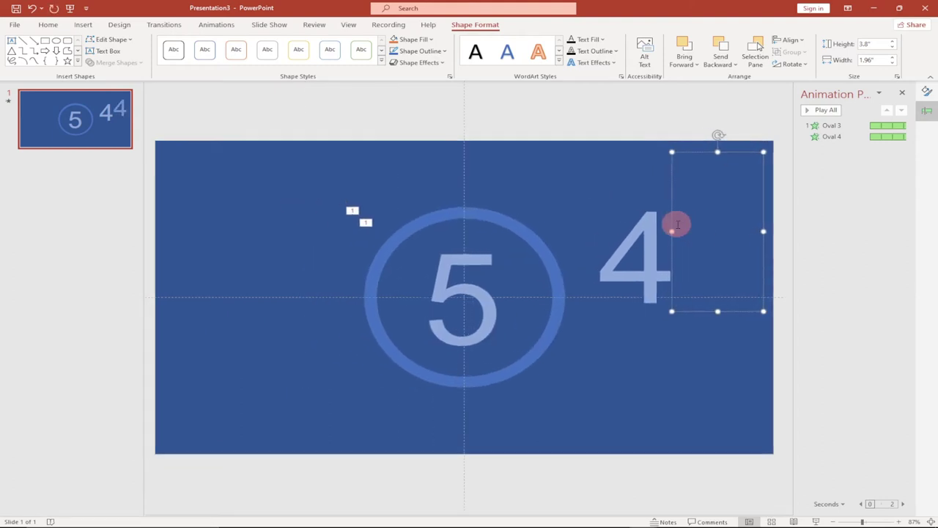
pyautogui.write('3')
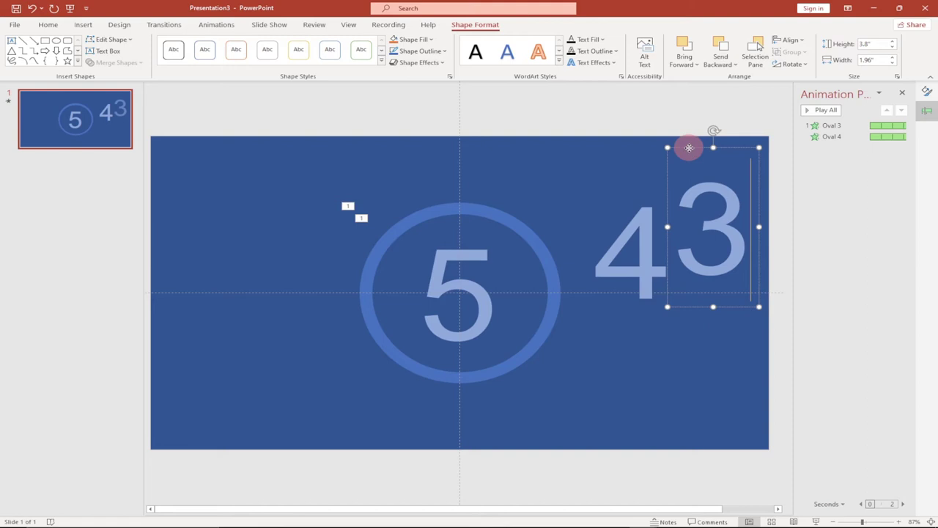
# Duplicate the 3 twice, placing one copy below the 4 and one at the slide's lower left, and change the lower-left copy to 1.
pyautogui.moveTo(691, 148); pyautogui.dragTo(582, 297)
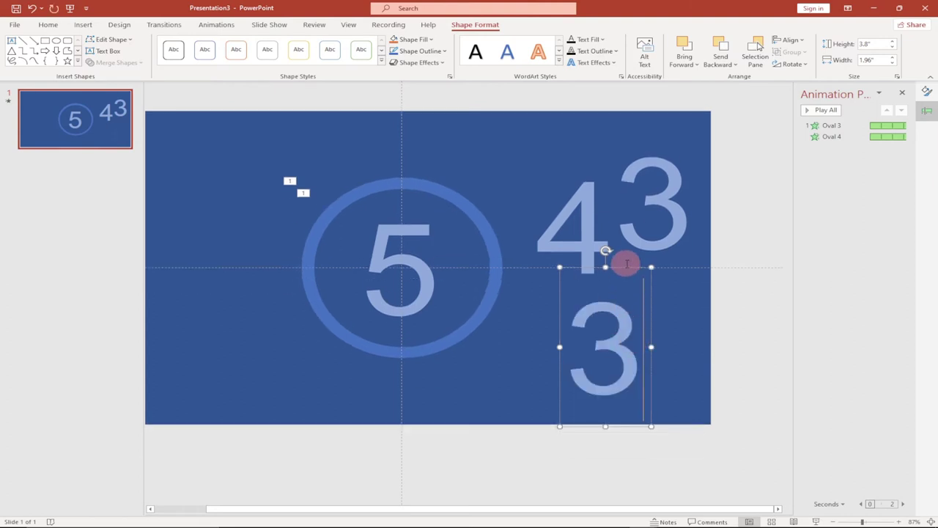
pyautogui.moveTo(628, 270); pyautogui.dragTo(273, 207)
pyautogui.click(273, 340)
pyautogui.press('BackSpace')
pyautogui.write('1')
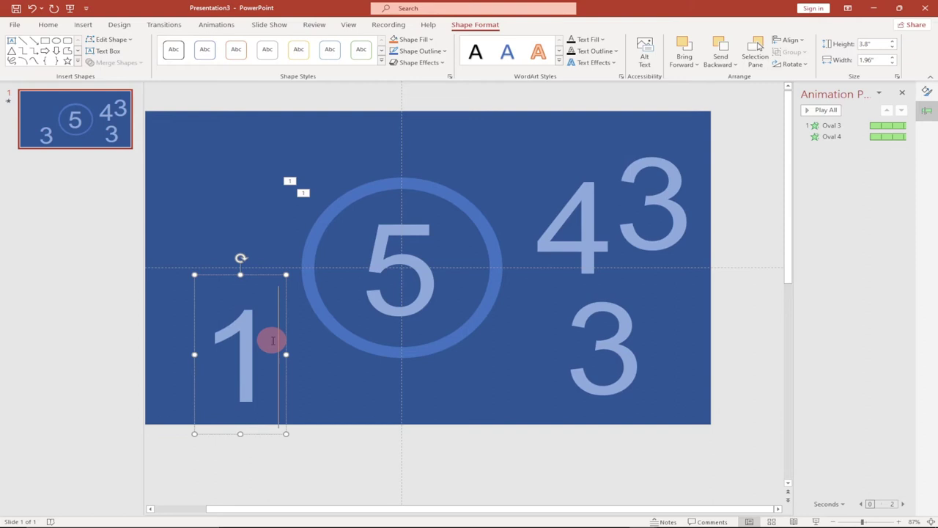
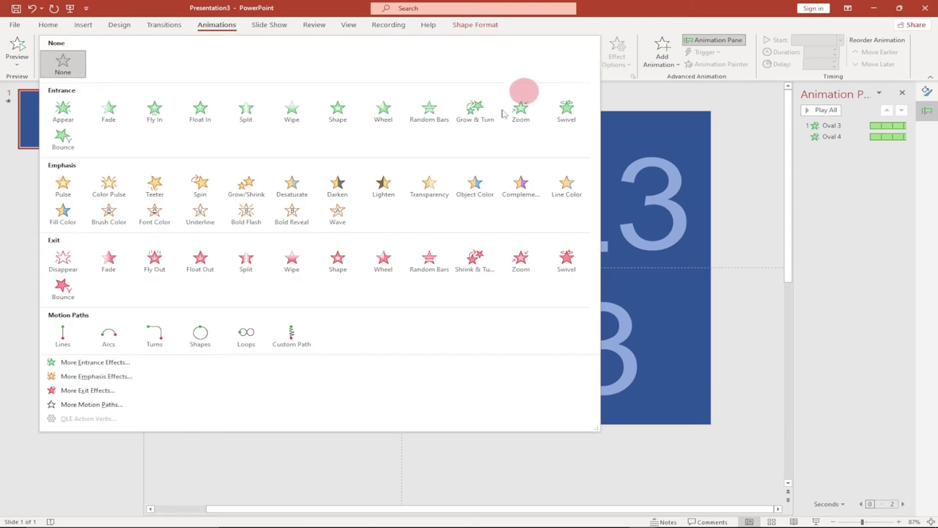
# Apply a Disappear exit animation to the 5, starting With Previous after a 1-second delay.
pyautogui.press('Escape')
pyautogui.click(71, 265)
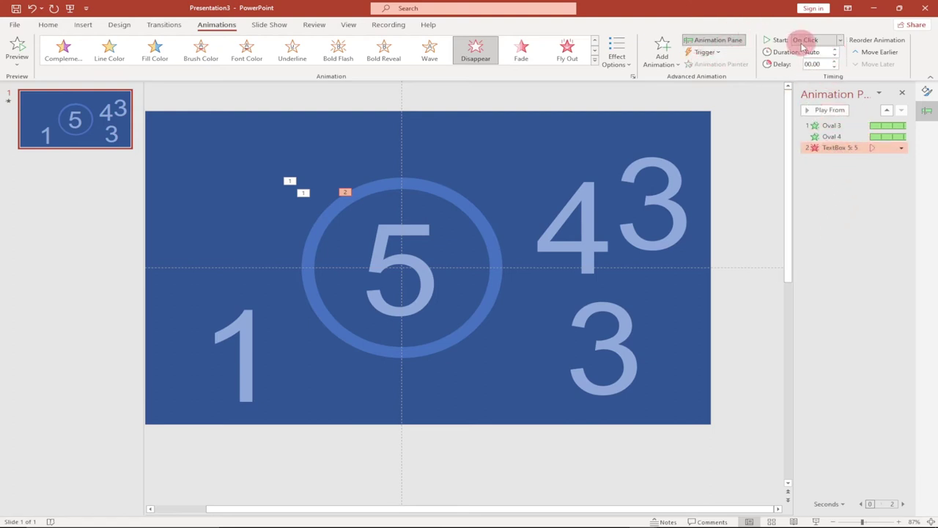
pyautogui.click(842, 42)
pyautogui.click(821, 60)
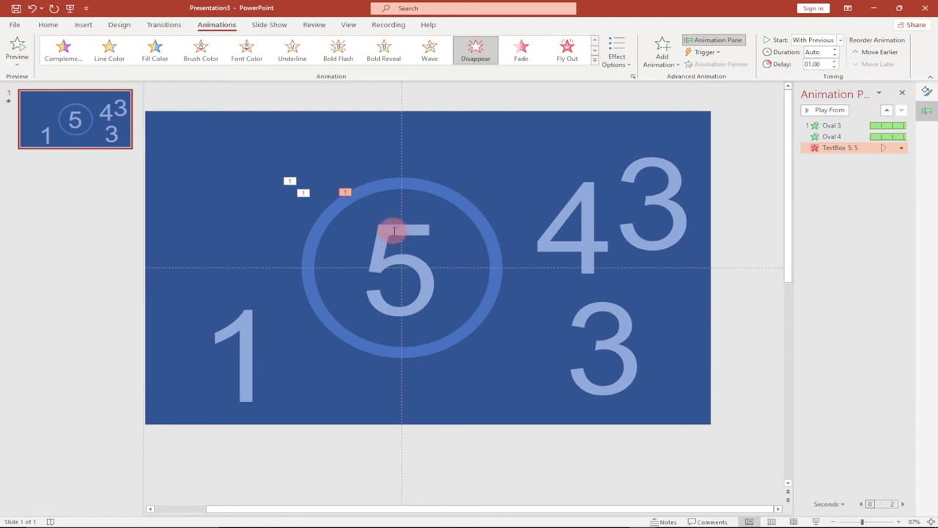
# Add an Appear entrance to the 5, starting With Previous with a 00.00 delay, and move it ahead of the 5's Disappear effect.
pyautogui.click(394, 232)
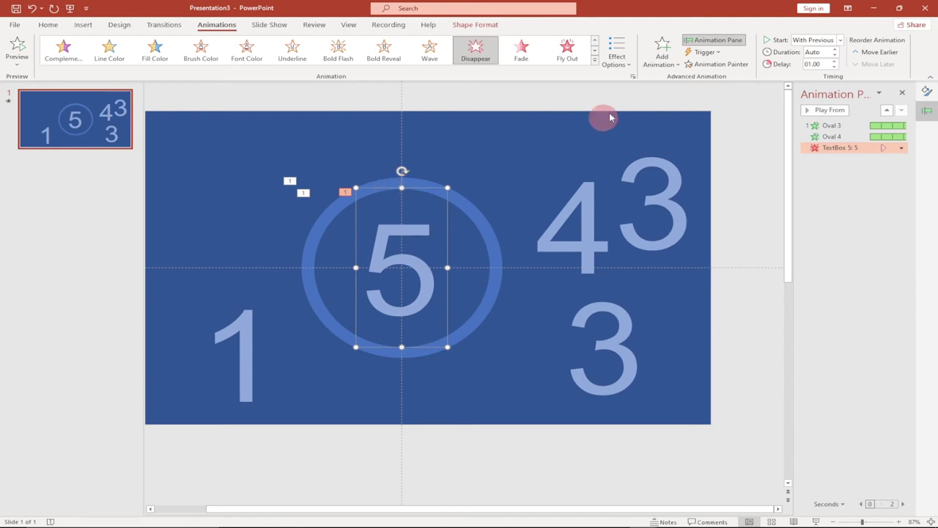
pyautogui.click(676, 65)
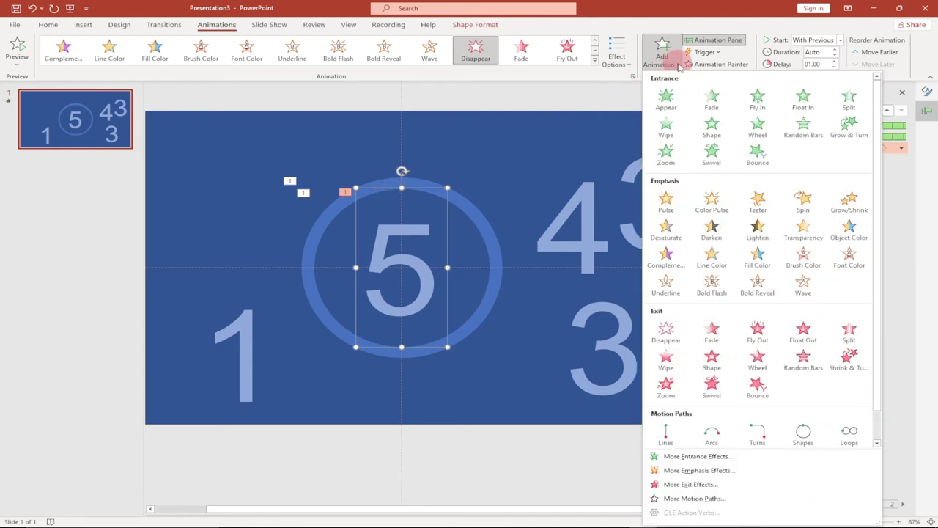
pyautogui.click(668, 99)
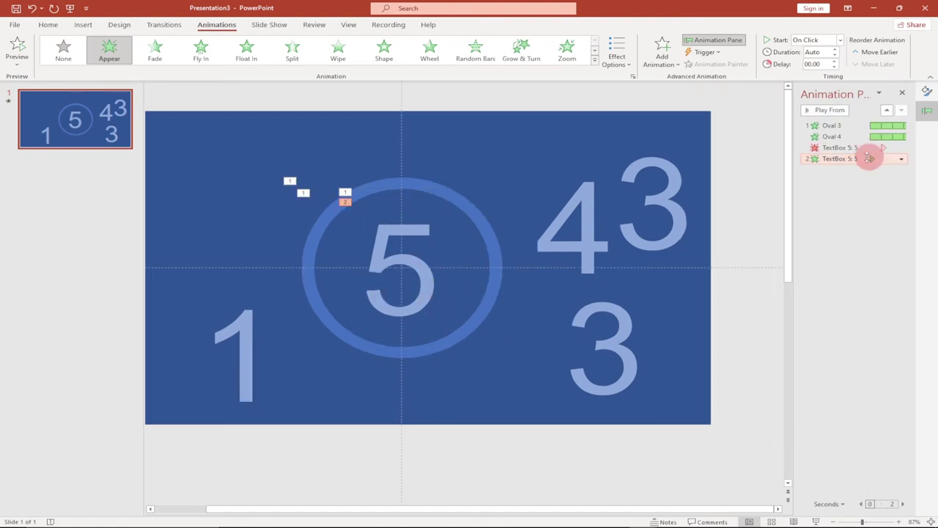
pyautogui.click(842, 42)
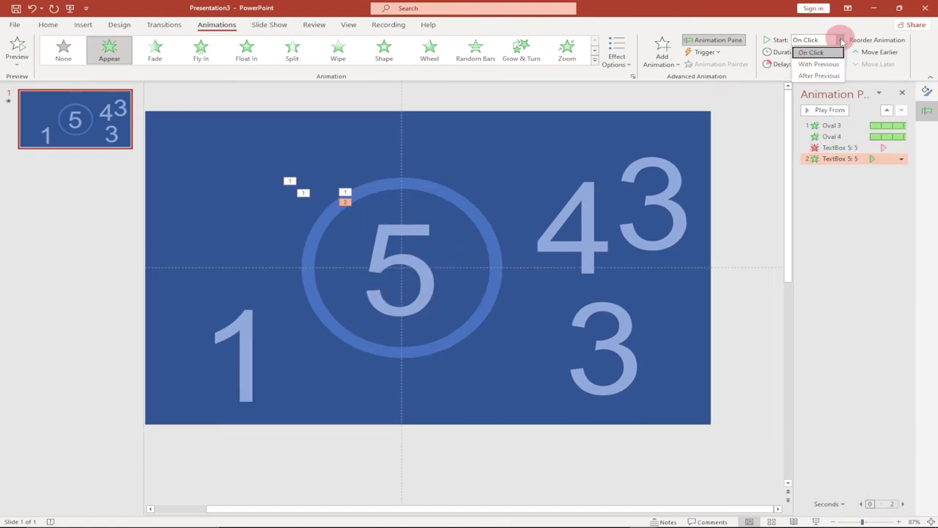
pyautogui.click(820, 64)
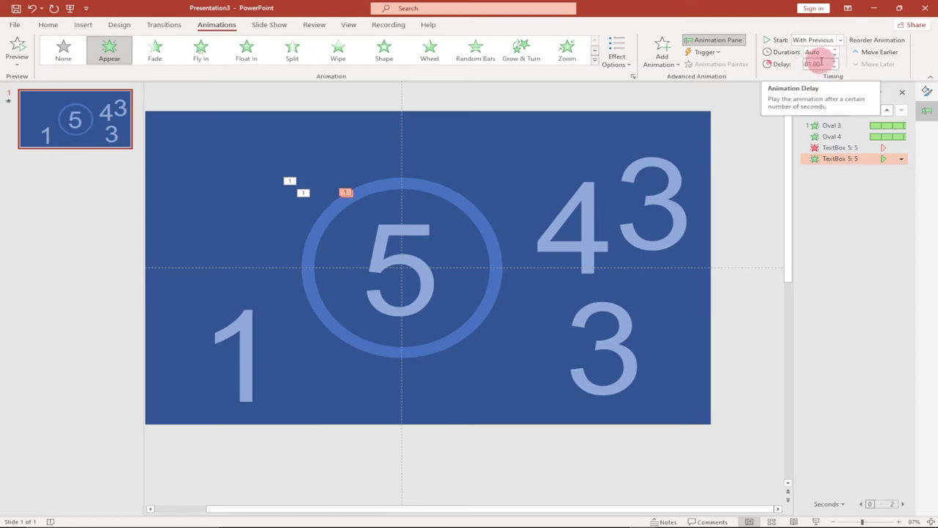
pyautogui.click(822, 63)
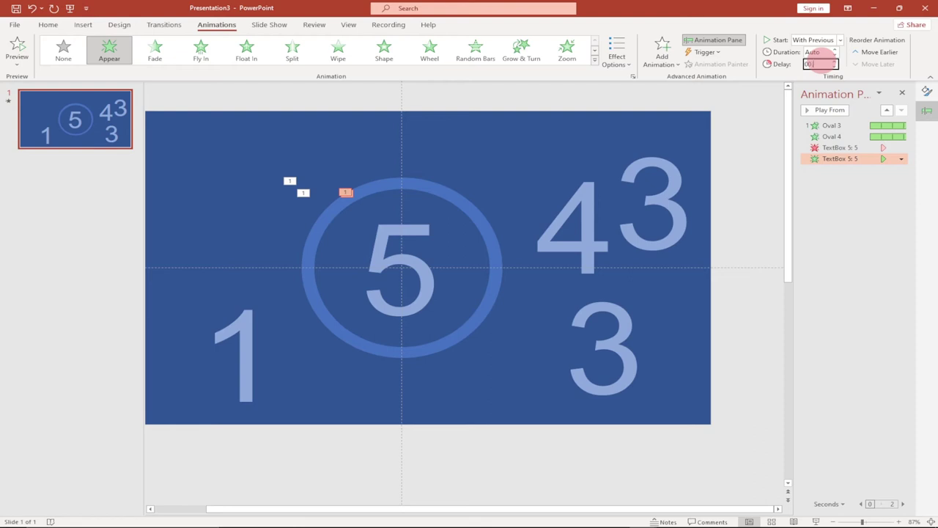
pyautogui.press('Return')
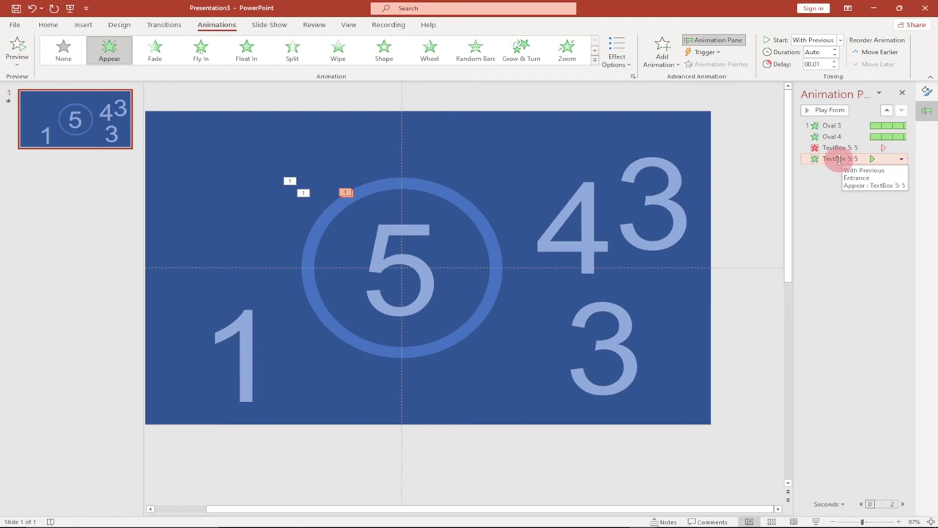
pyautogui.moveTo(836, 158); pyautogui.dragTo(838, 152)
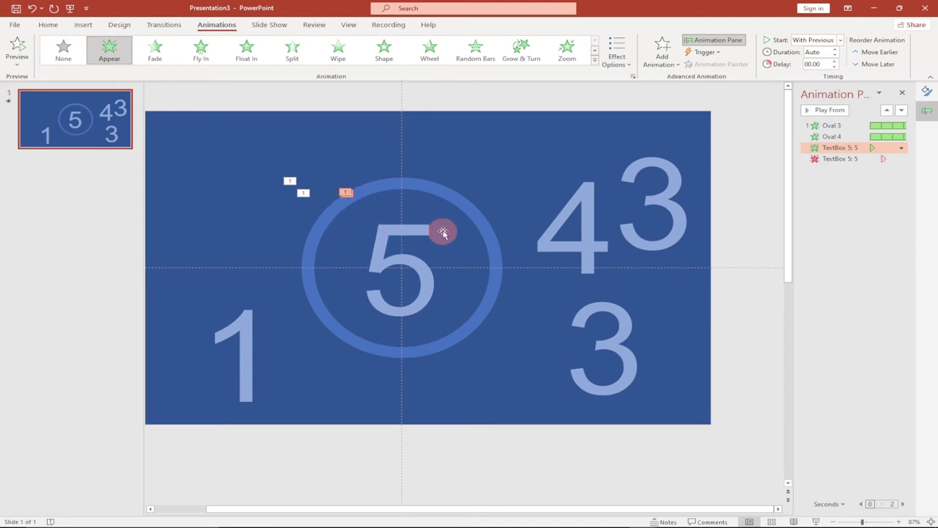
# Apply an Appear entrance animation to the 4, starting With Previous after a 1-second delay.
pyautogui.click(589, 209)
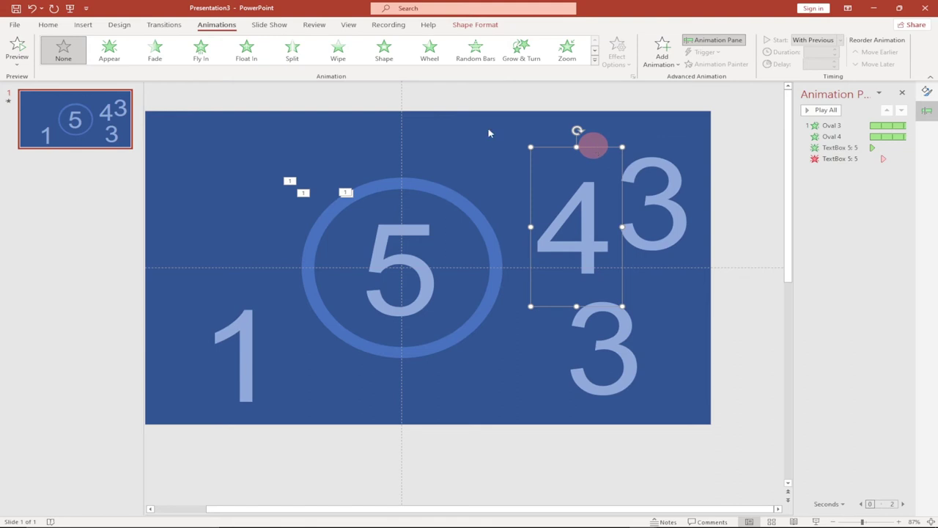
pyautogui.click(109, 53)
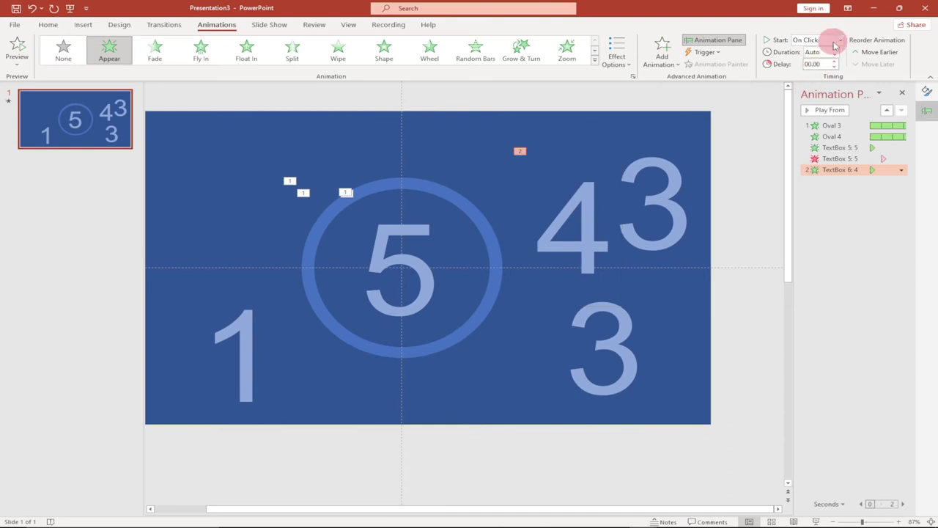
pyautogui.click(840, 40)
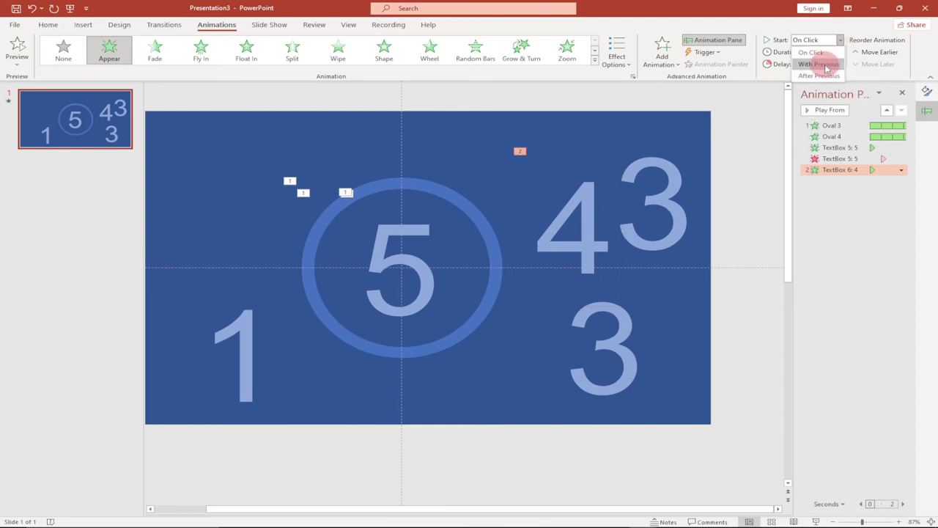
pyautogui.click(825, 65)
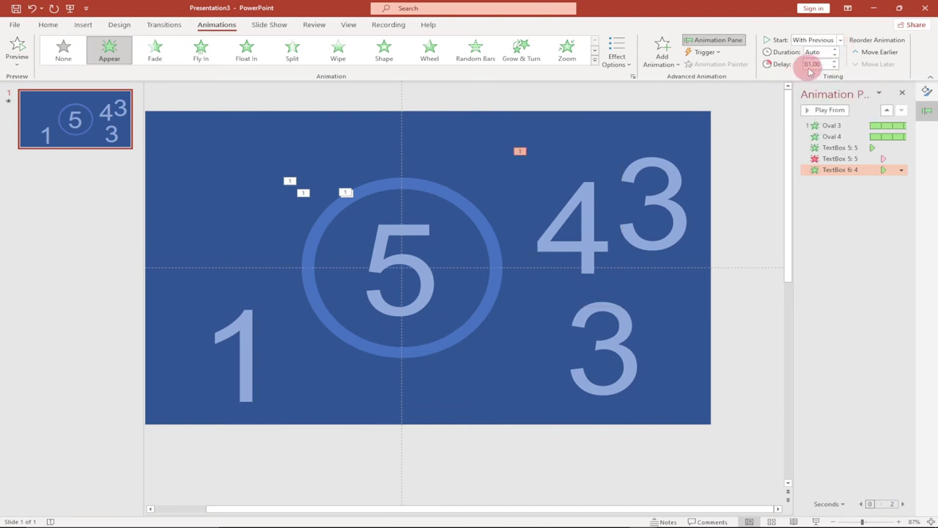
# Add a Disappear exit animation to the 4, starting With Previous after a 2-second delay.
pyautogui.click(585, 198)
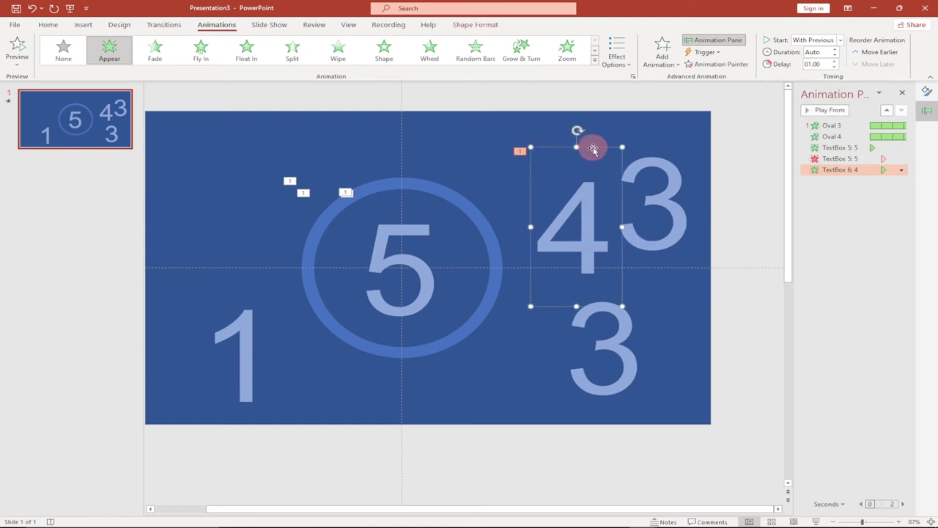
pyautogui.click(662, 58)
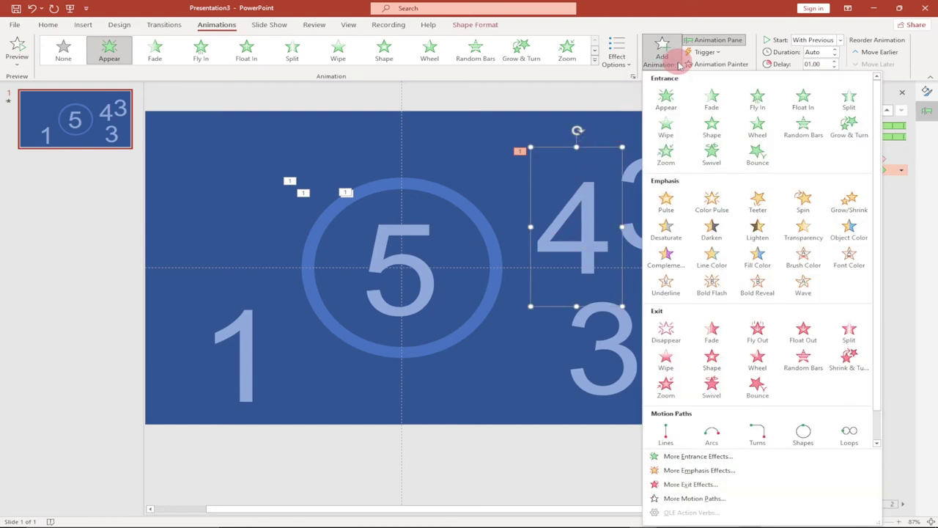
pyautogui.click(665, 331)
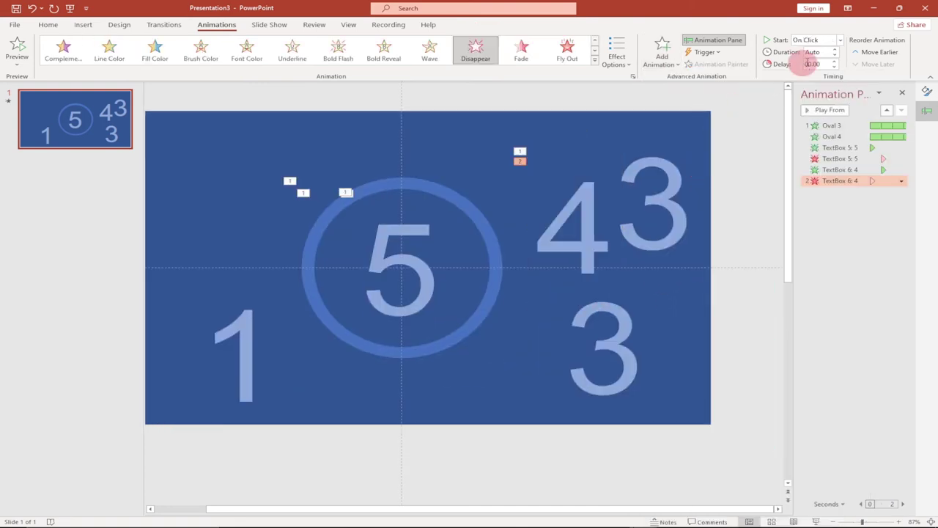
pyautogui.click(840, 40)
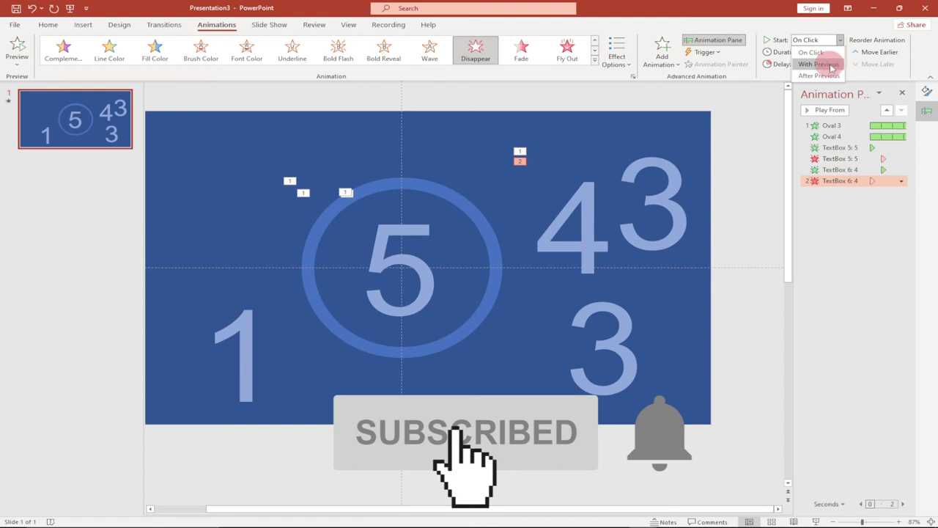
pyautogui.click(827, 58)
pyautogui.click(833, 61)
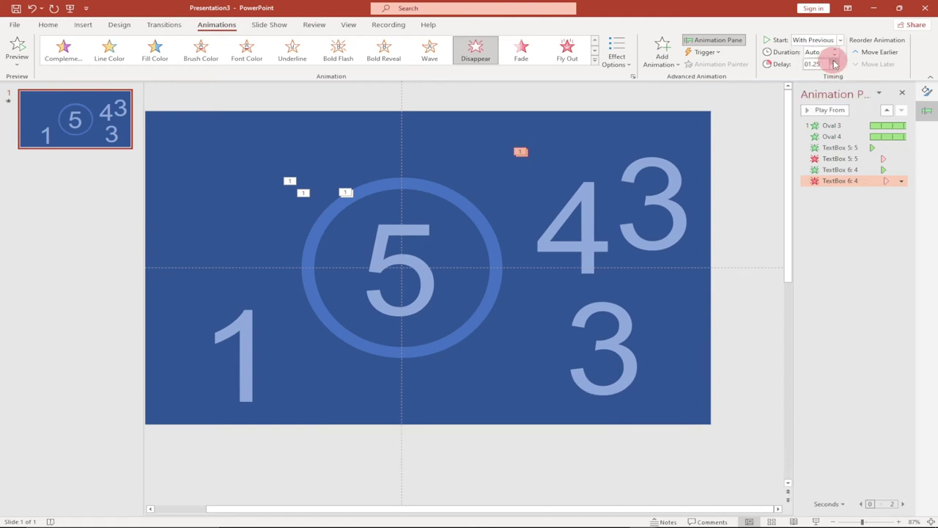
# Apply an Appear entrance animation to the 3 at the slide's upper right, starting With Previous after a 2-second delay.
pyautogui.click(663, 170)
pyautogui.click(669, 122)
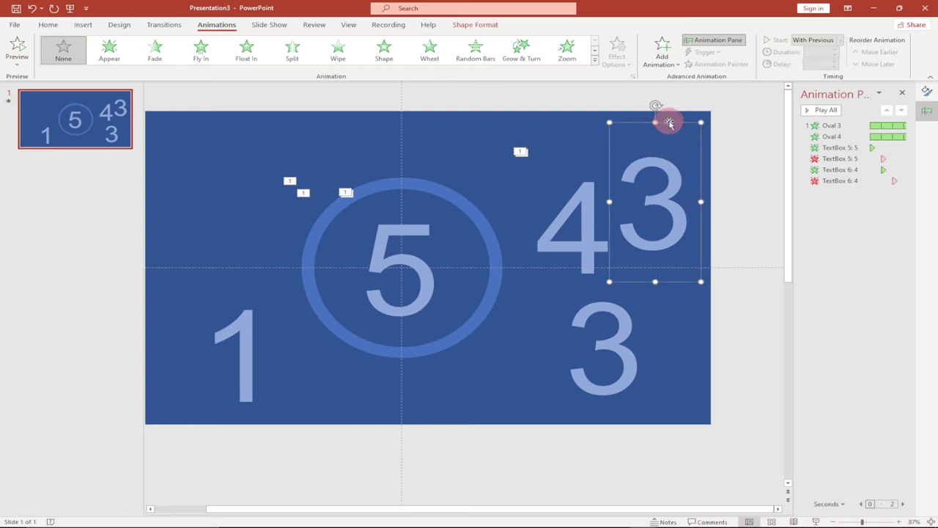
pyautogui.click(104, 48)
pyautogui.click(840, 40)
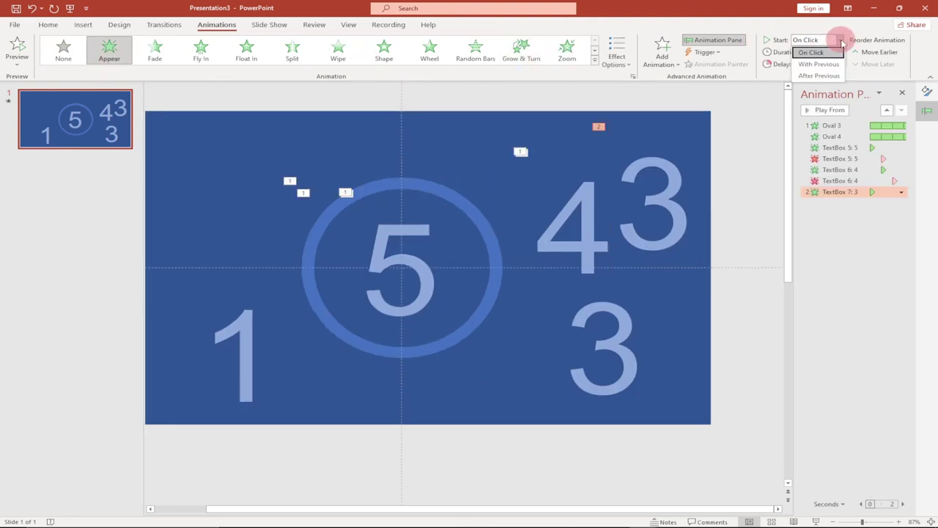
pyautogui.click(819, 64)
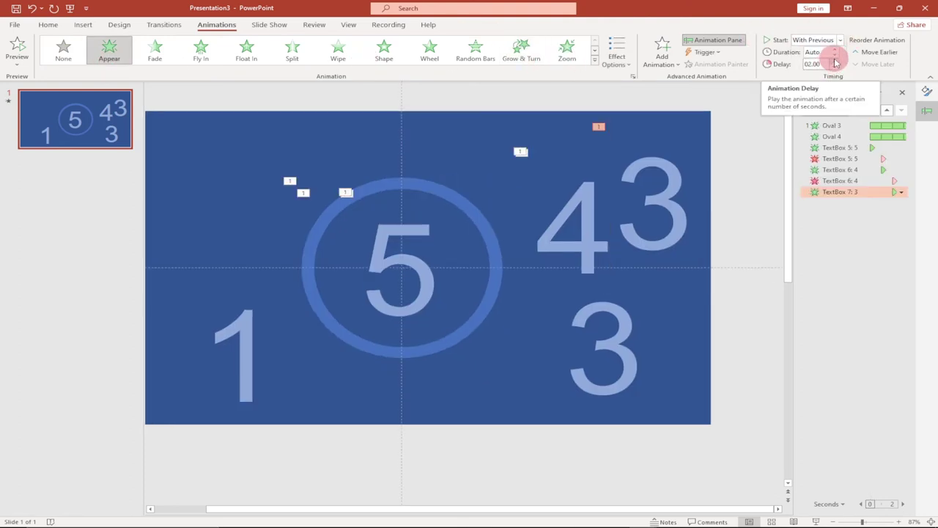
# Add a Disappear exit animation to the upper-right 3, starting With Previous after a 3-second delay.
pyautogui.click(672, 172)
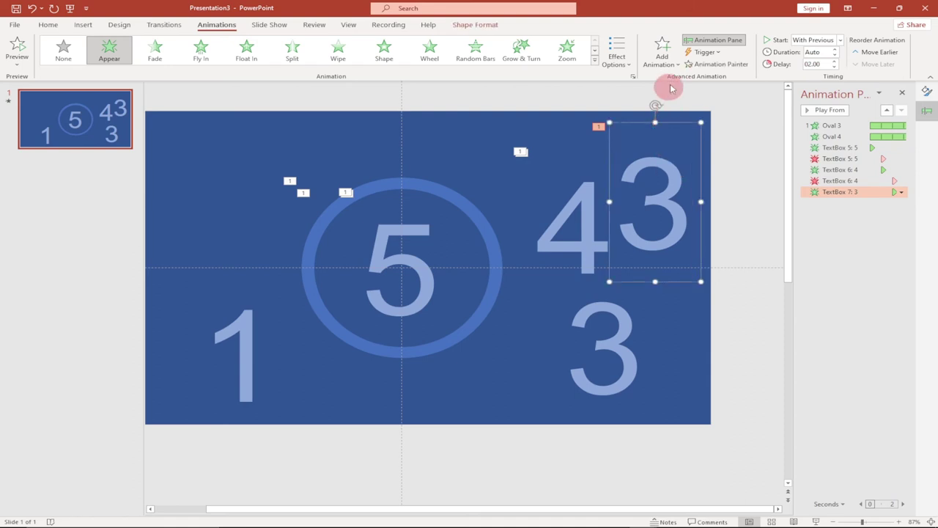
pyautogui.click(662, 52)
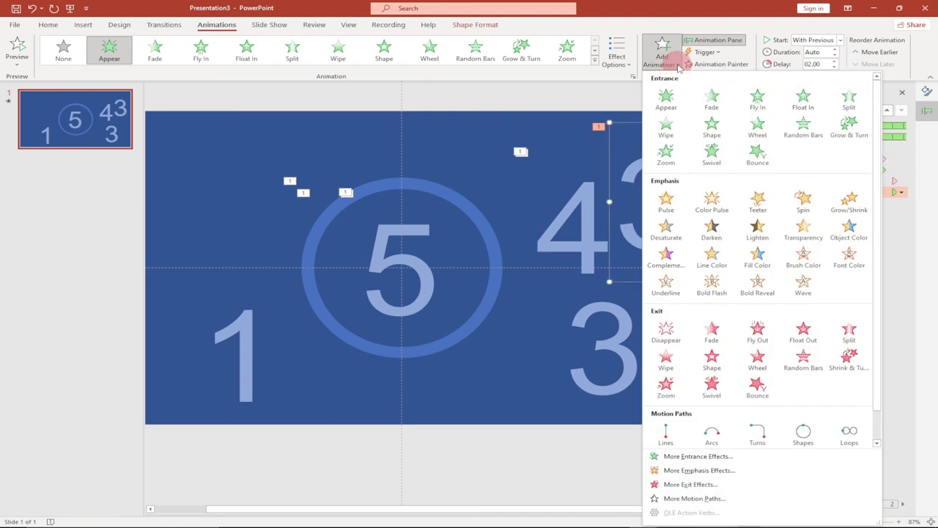
pyautogui.click(666, 330)
pyautogui.click(840, 39)
pyautogui.click(821, 61)
pyautogui.click(837, 65)
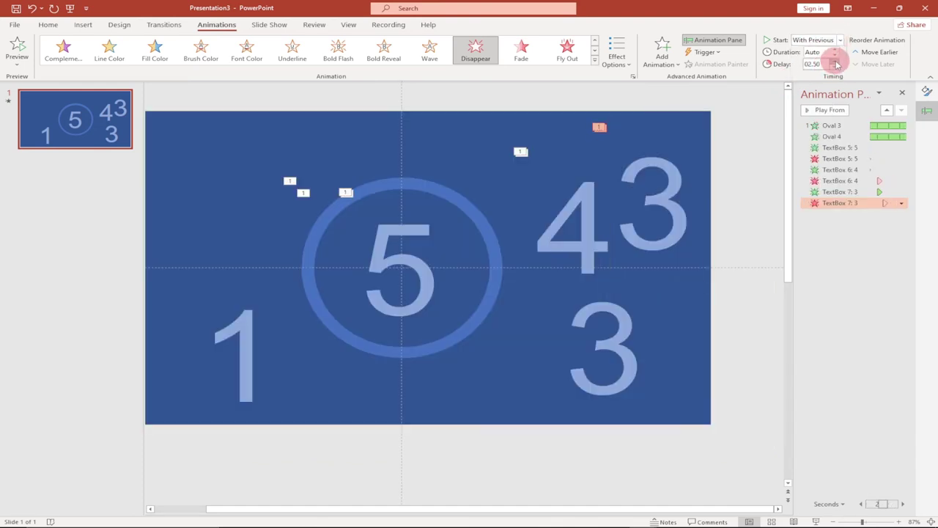
# Change the text of the 3 below the 4 to 2.
pyautogui.click(614, 336)
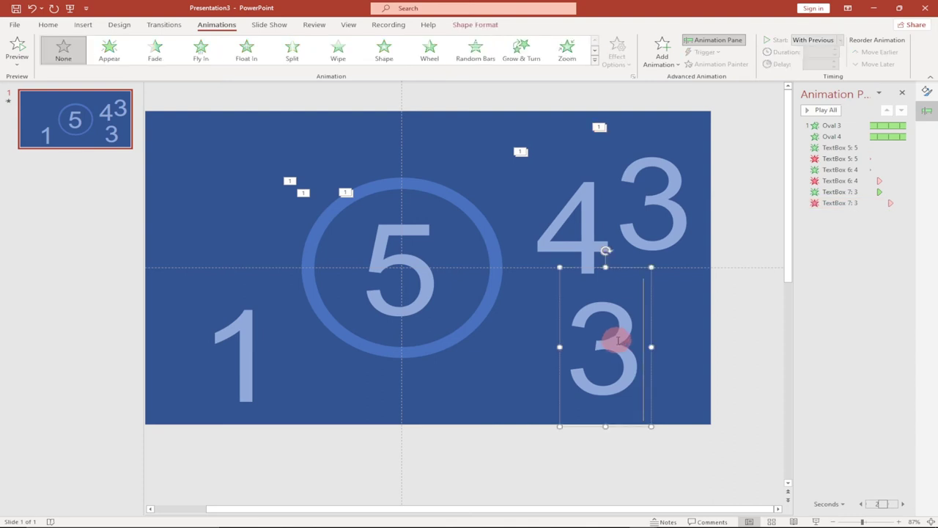
pyautogui.press('BackSpace')
pyautogui.write('2')
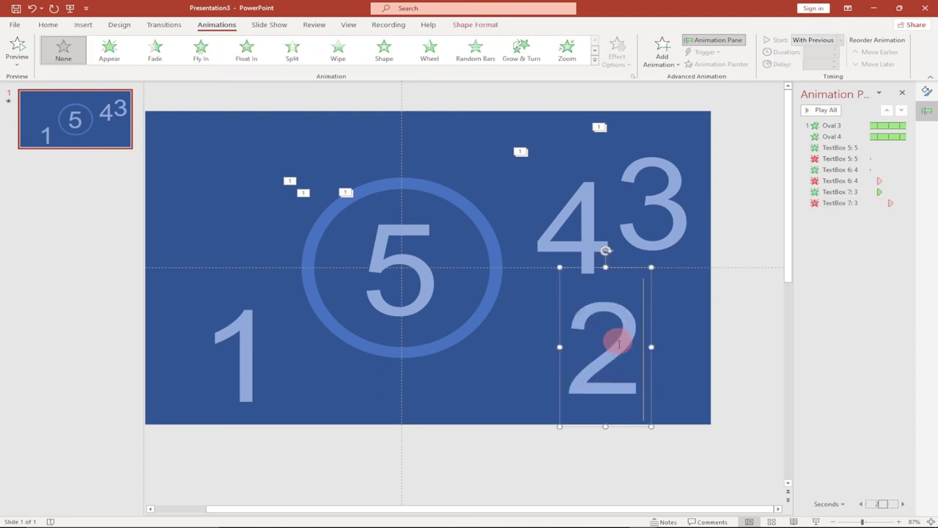
pyautogui.click(681, 325)
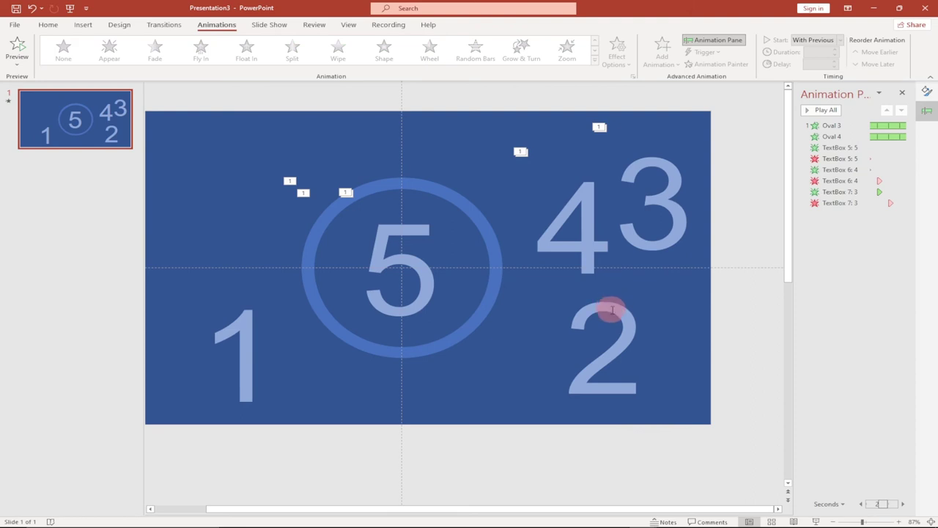
# Apply an Appear entrance animation to the 2 below the 4.
pyautogui.click(609, 308)
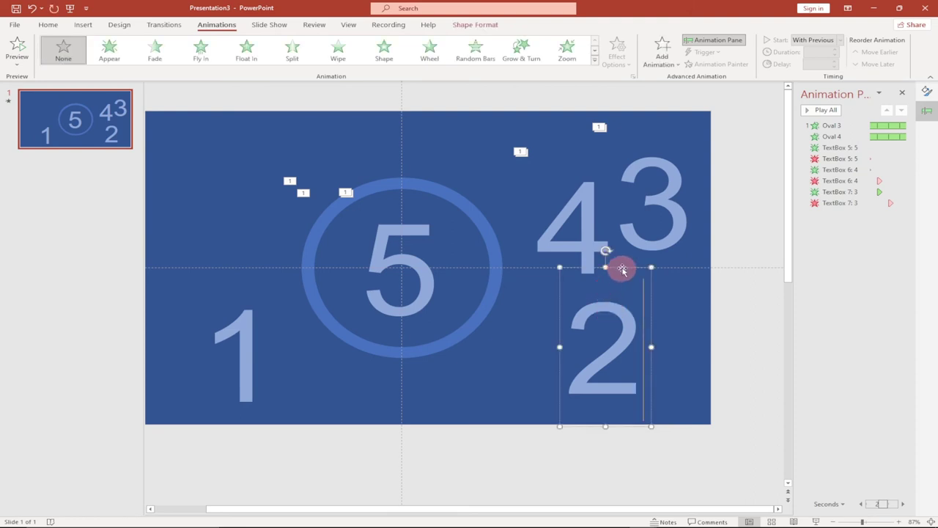
pyautogui.click(109, 50)
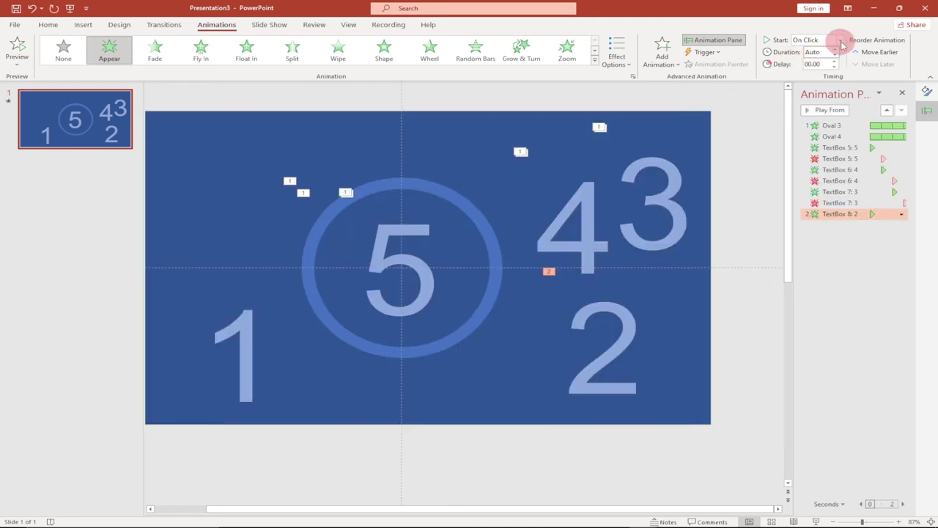